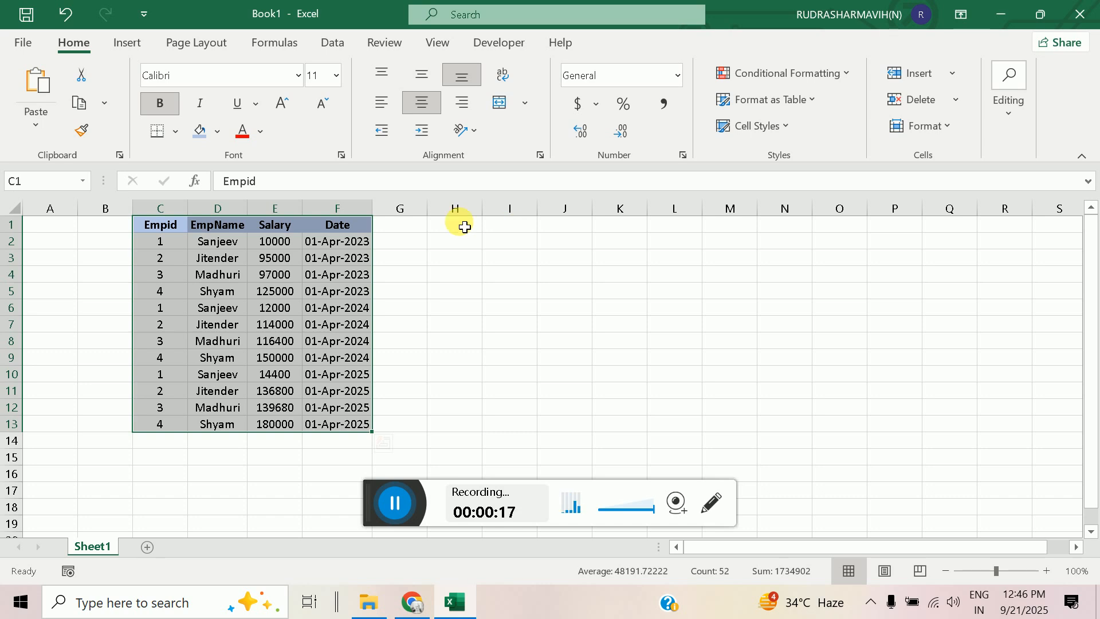
Copy the Empid, EmpName and Salary headers from C1:E1 to the blank area starting at I1
left_click(178, 229)
left_click_drag(284, 230, 287, 230)
key("ctrl+c")
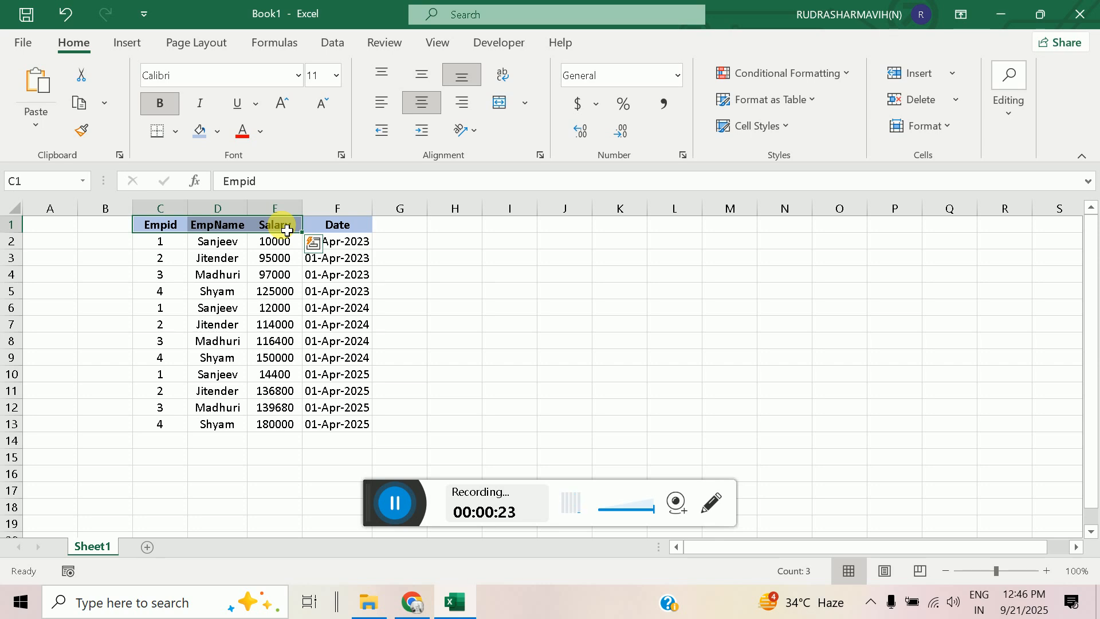
key("ctrl+q")
left_click(158, 225)
left_click_drag(275, 230, 278, 224)
key("ctrl+v")
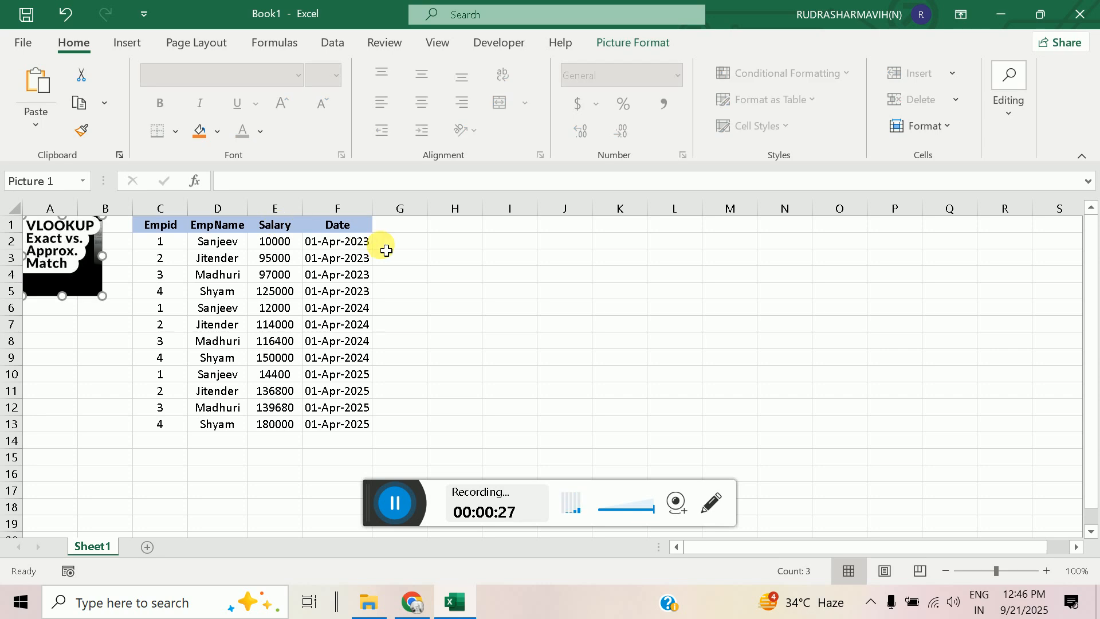
key("Delete")
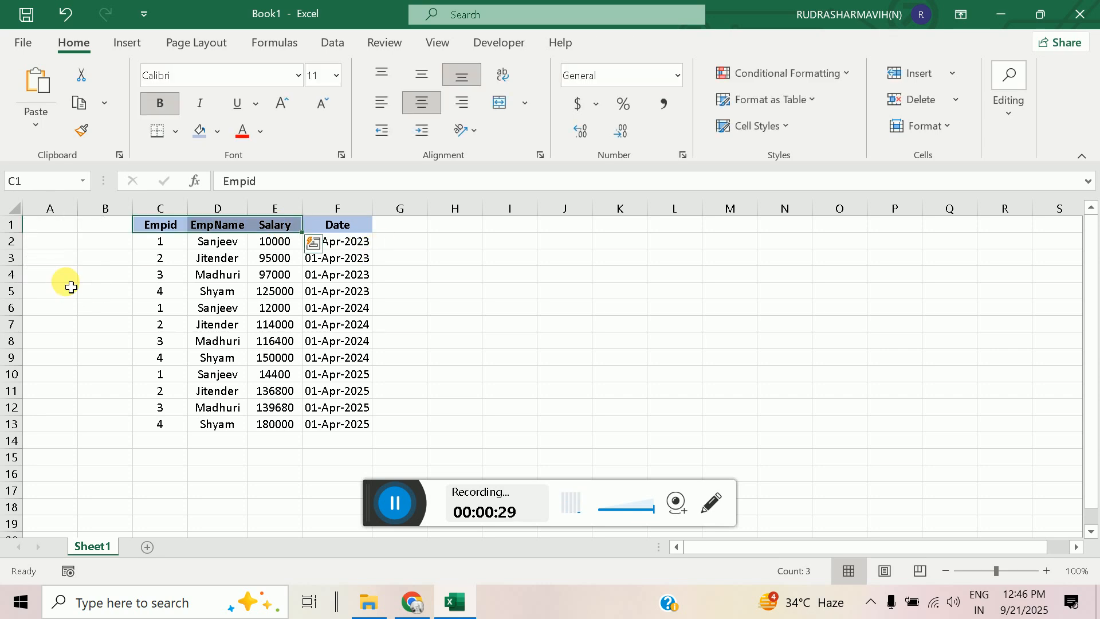
left_click(523, 226)
key("ctrl+v")
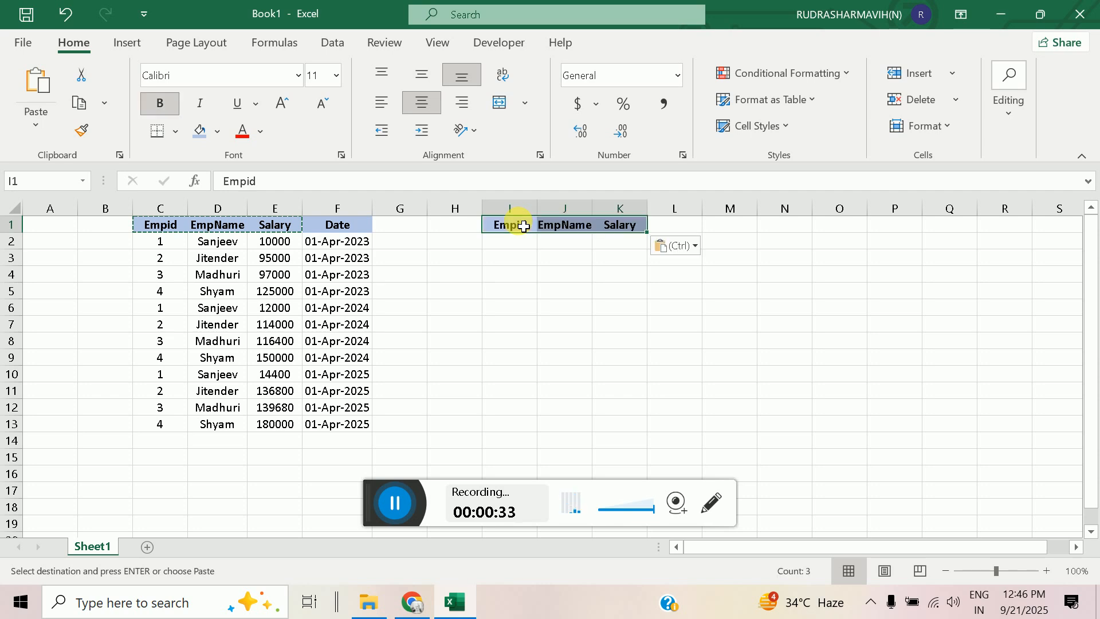
Enter 1 as the lookup Empid in cell I2
left_click(524, 246)
type("1")
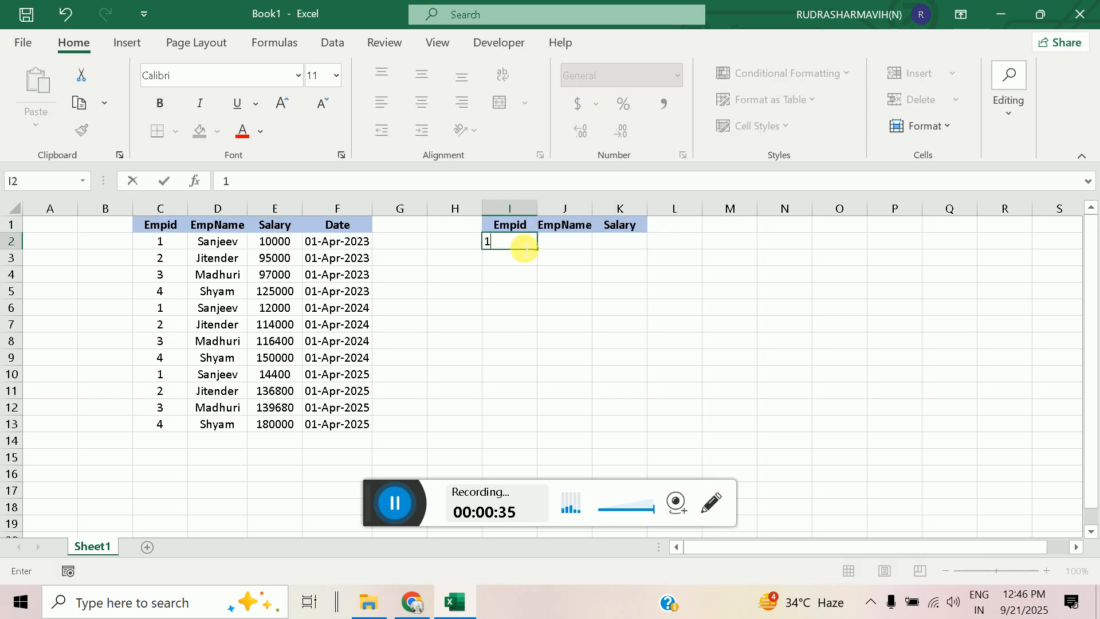
key("Tab")
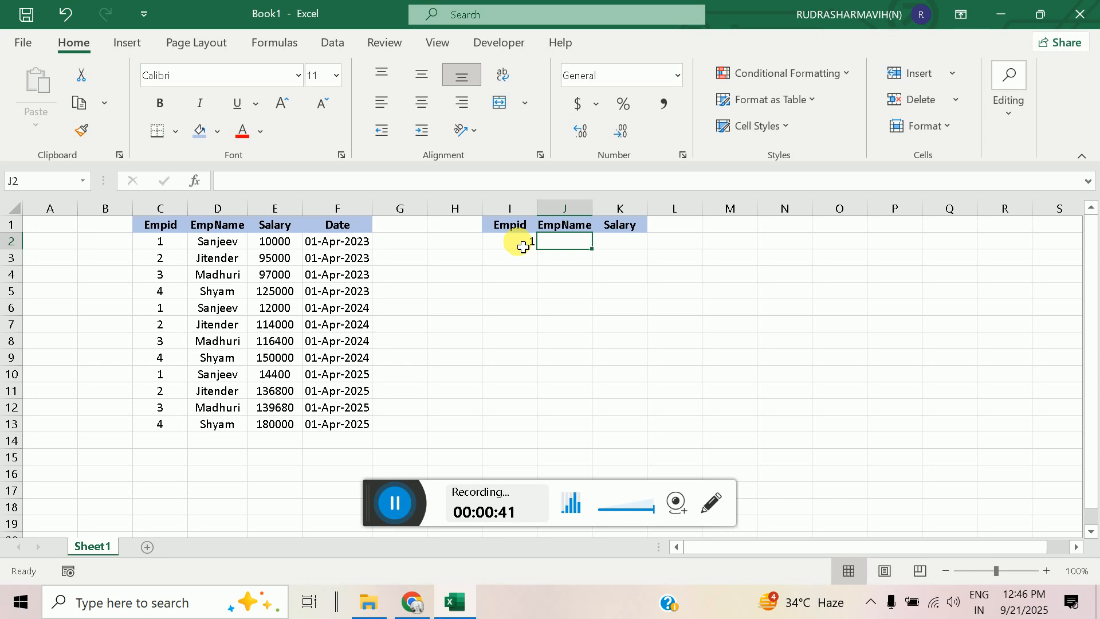
Begin a VLOOKUP formula in J2 with I2 as the lookup value and the absolute range $C$1:$F$13 as the table array
type("=vl")
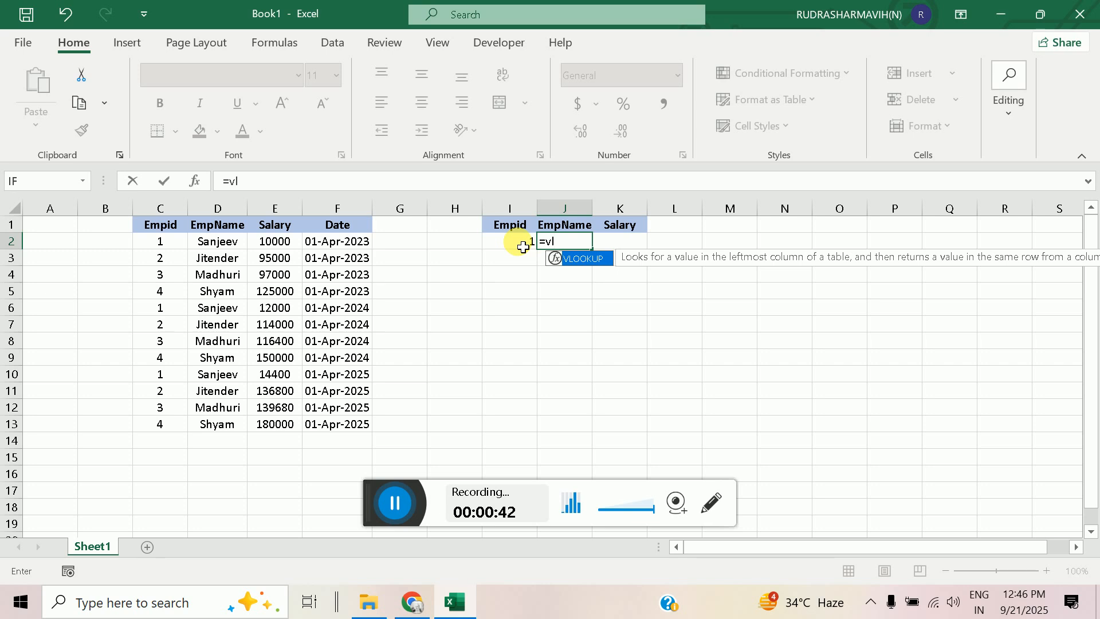
key("Tab")
left_click(532, 243)
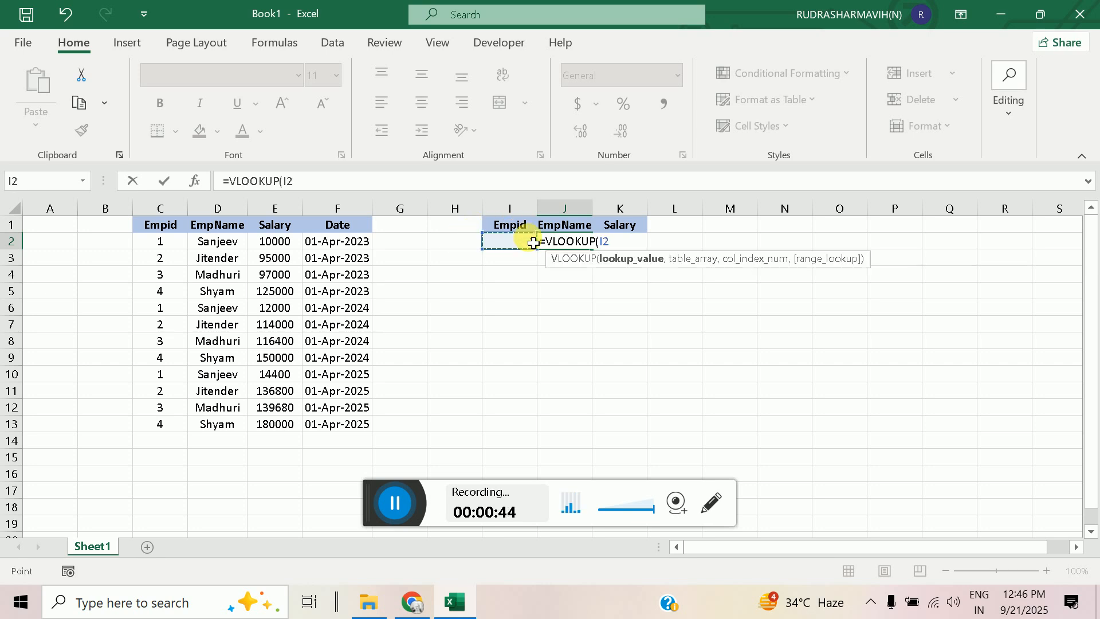
type(",")
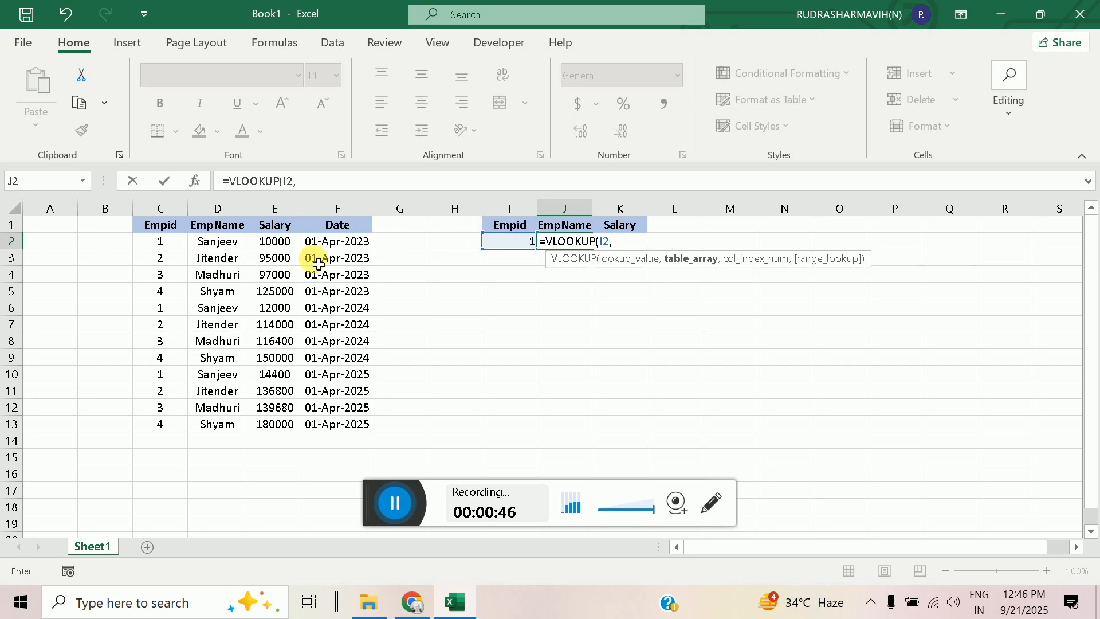
left_click(183, 229)
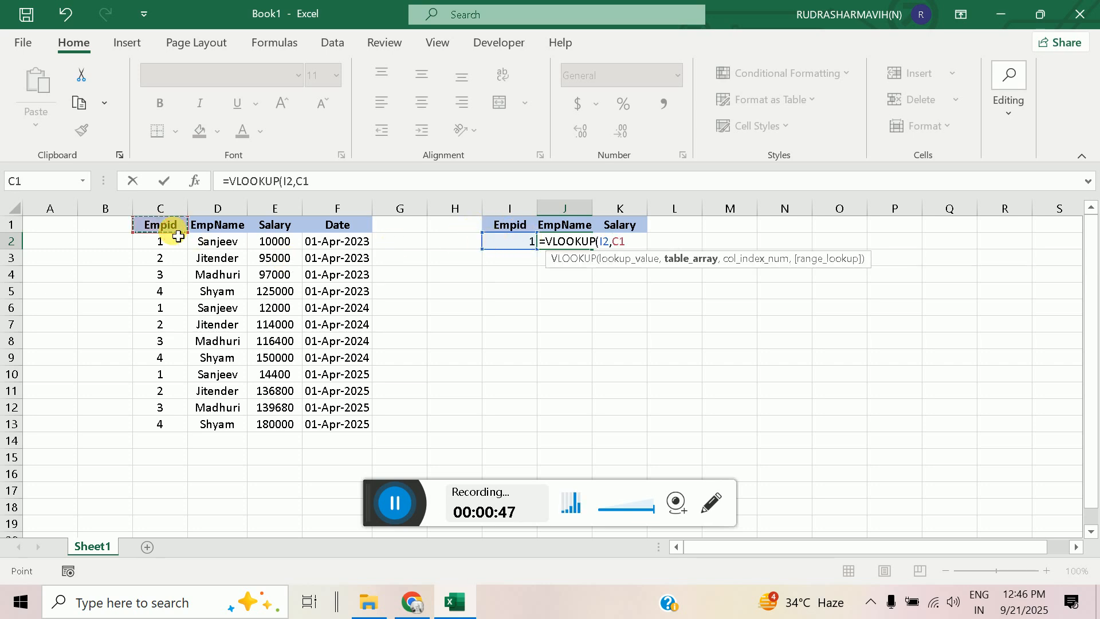
left_click(359, 424, "shift")
left_click_drag(295, 181, 356, 184)
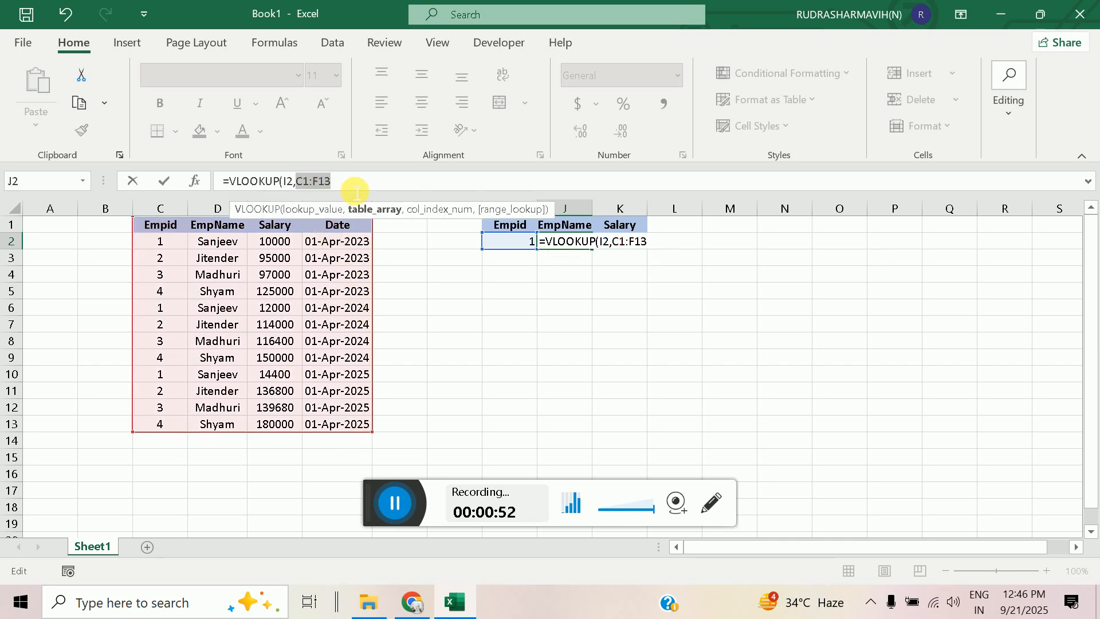
key("F4")
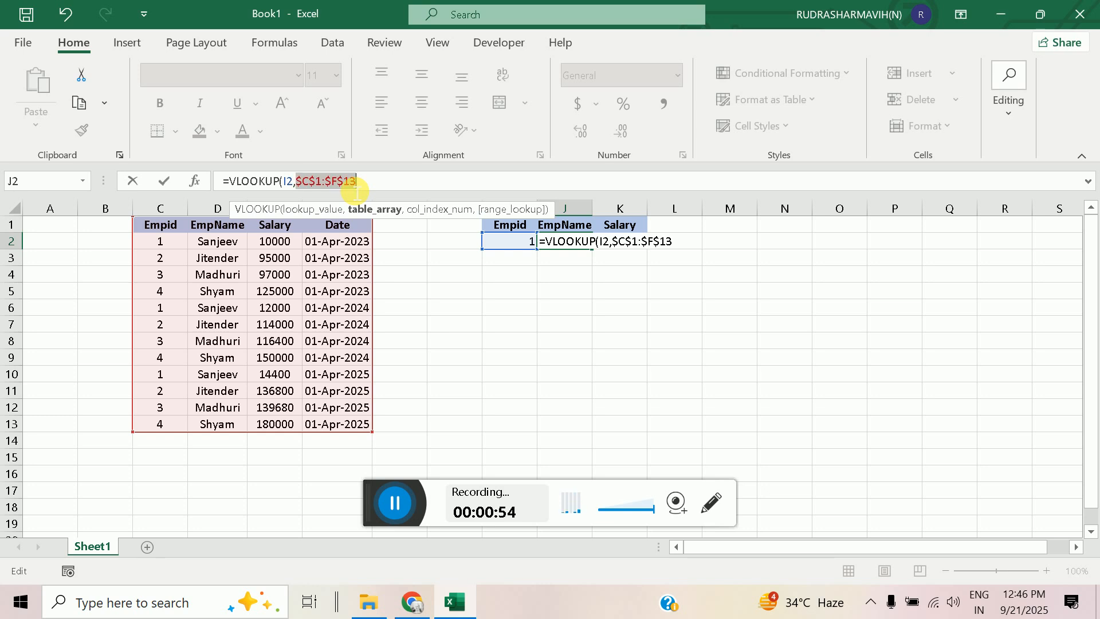
Complete the J2 VLOOKUP with column index 2 and range lookup 0
left_click(394, 189)
type(",")
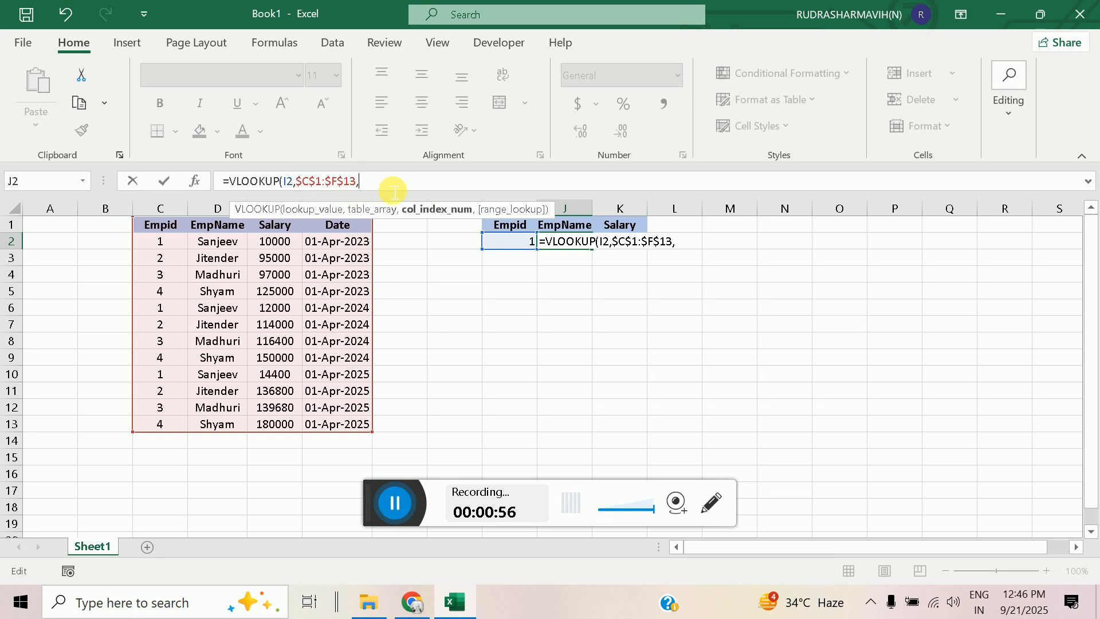
type("2,0")
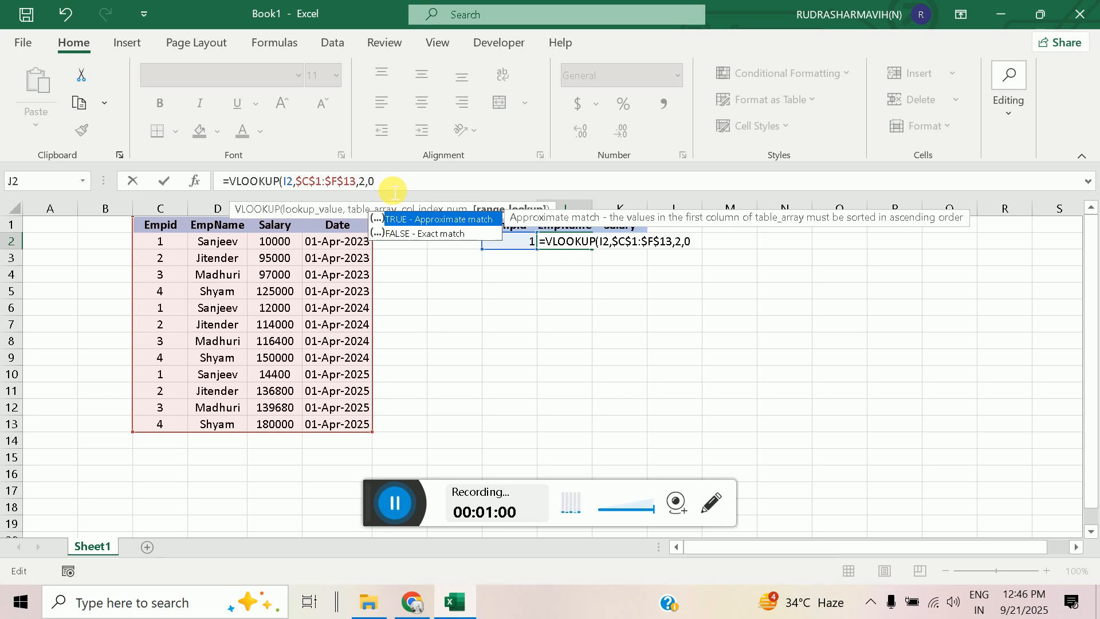
type(")")
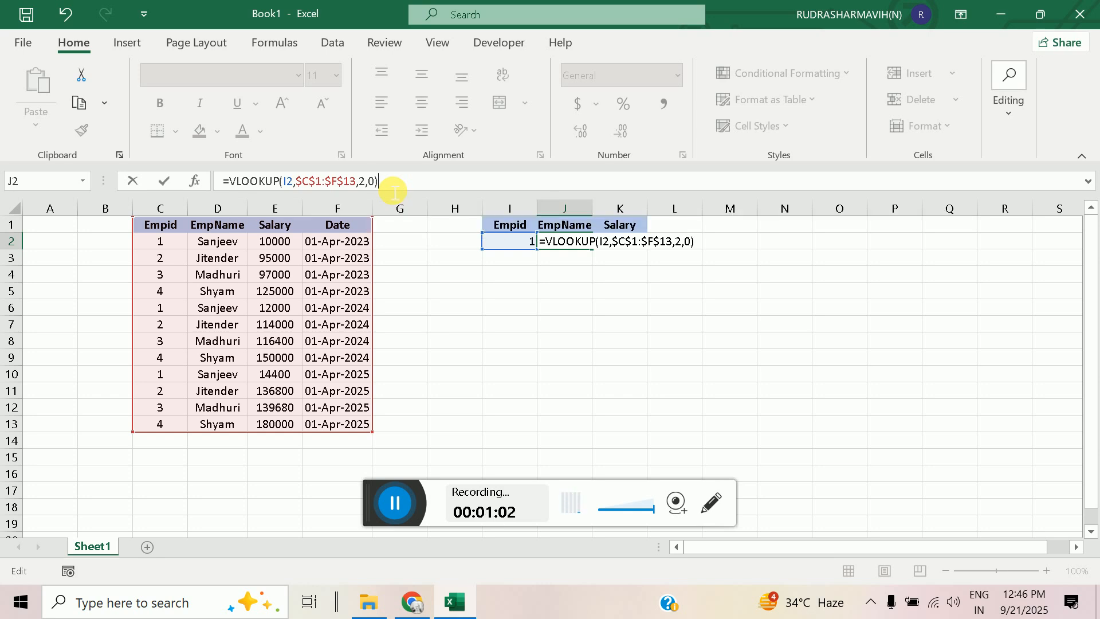
key("Return")
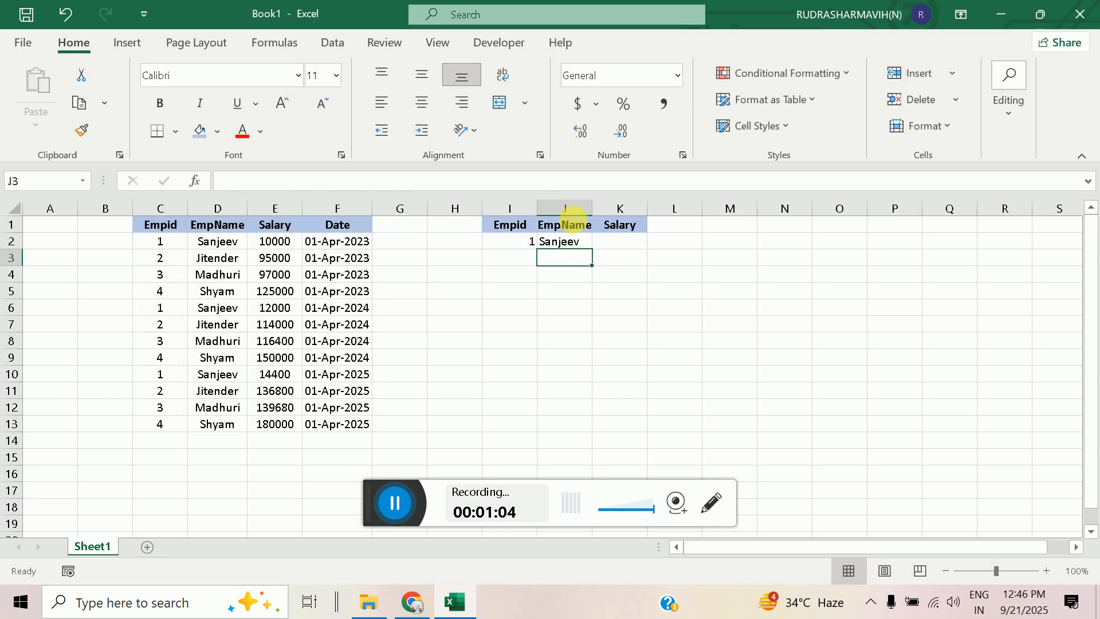
Highlight the three Empid 1 records, C2:F2, C6:F6 and C10:F10, with a light orange fill
left_click(153, 241)
left_click(335, 241, "shift")
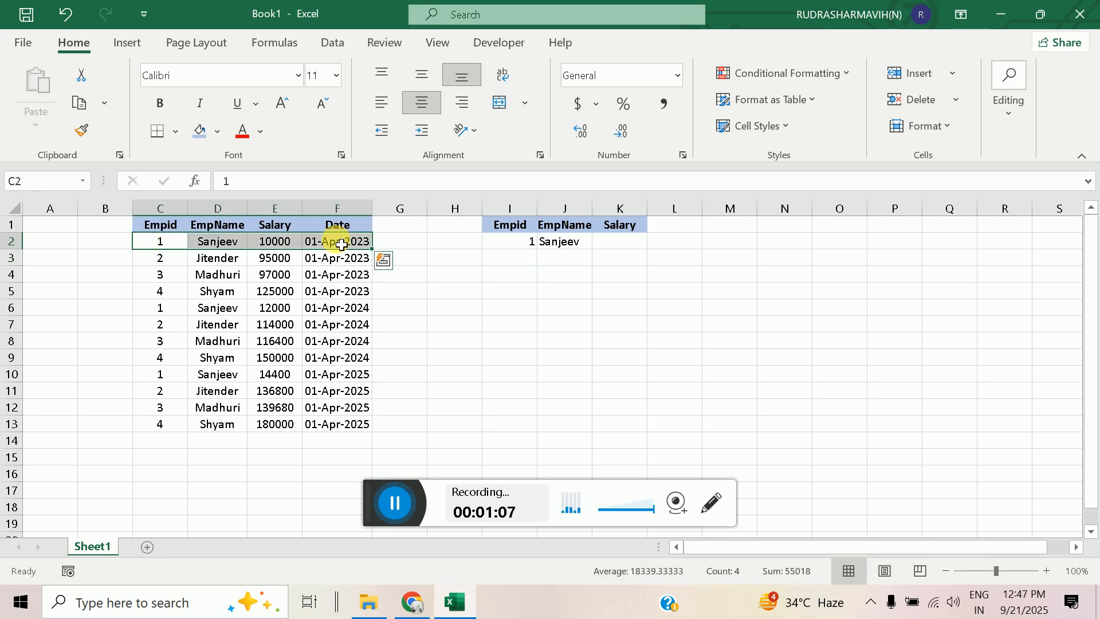
left_click(219, 135)
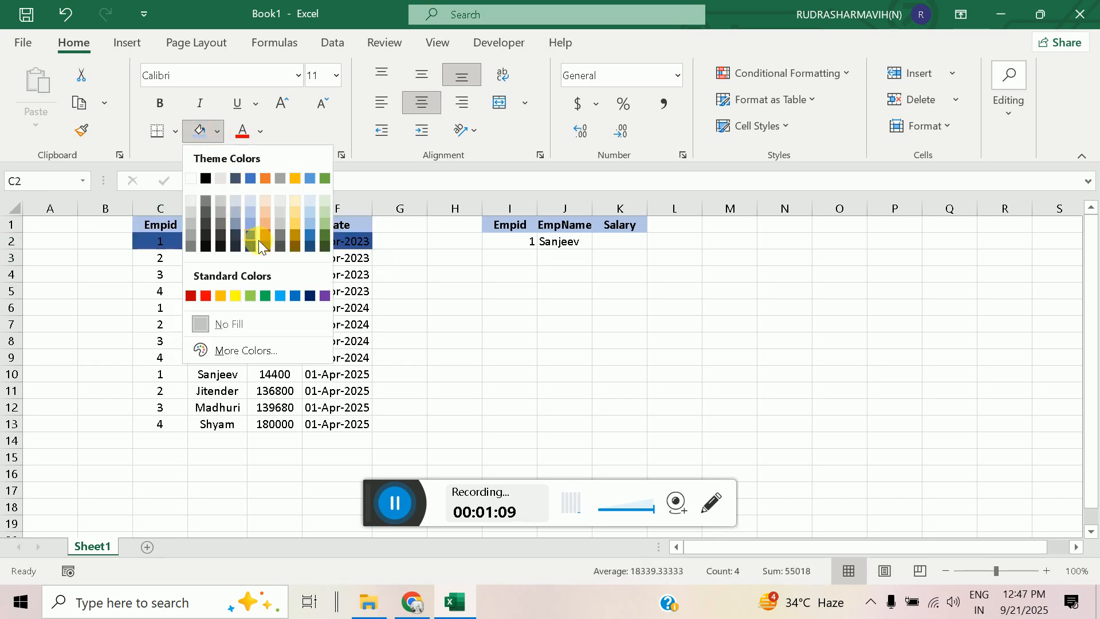
left_click(264, 215)
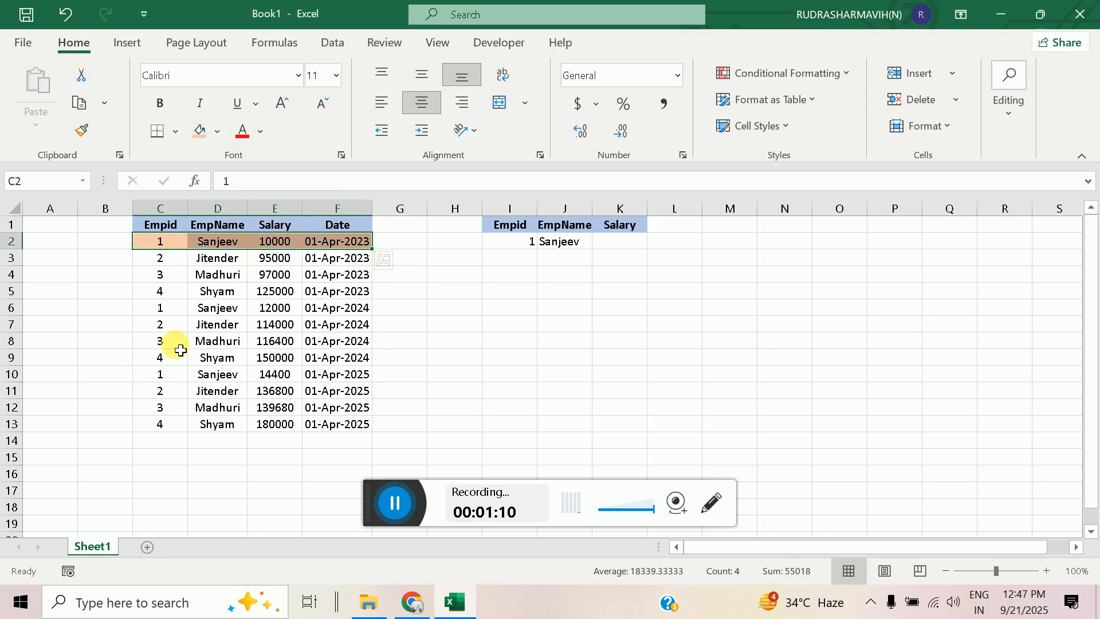
left_click(160, 310)
left_click(333, 313, "shift")
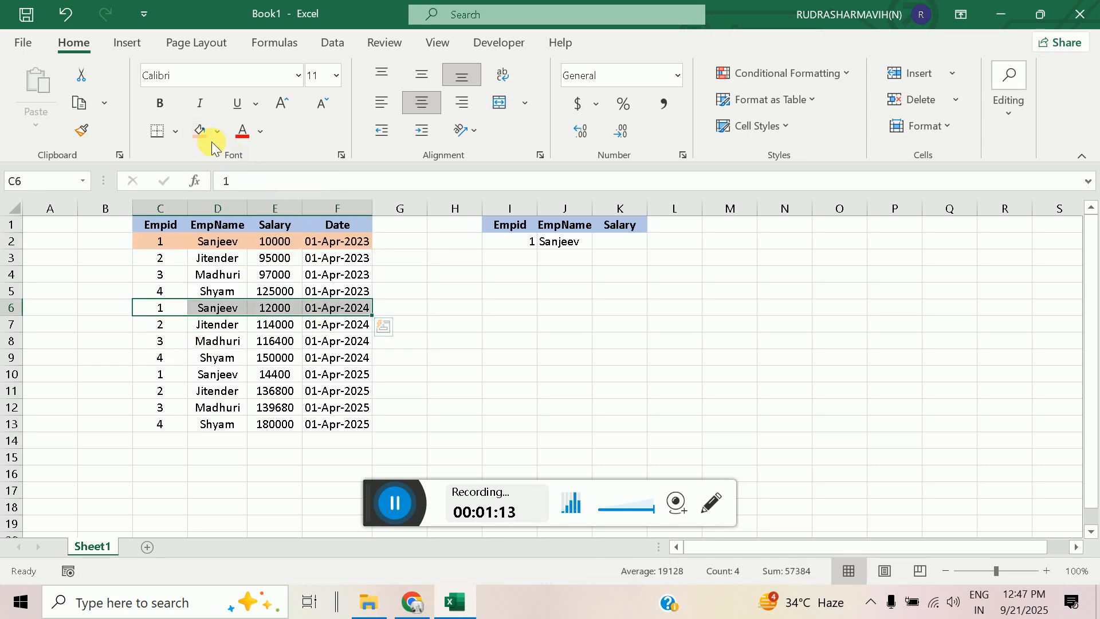
left_click(197, 131)
left_click(162, 374)
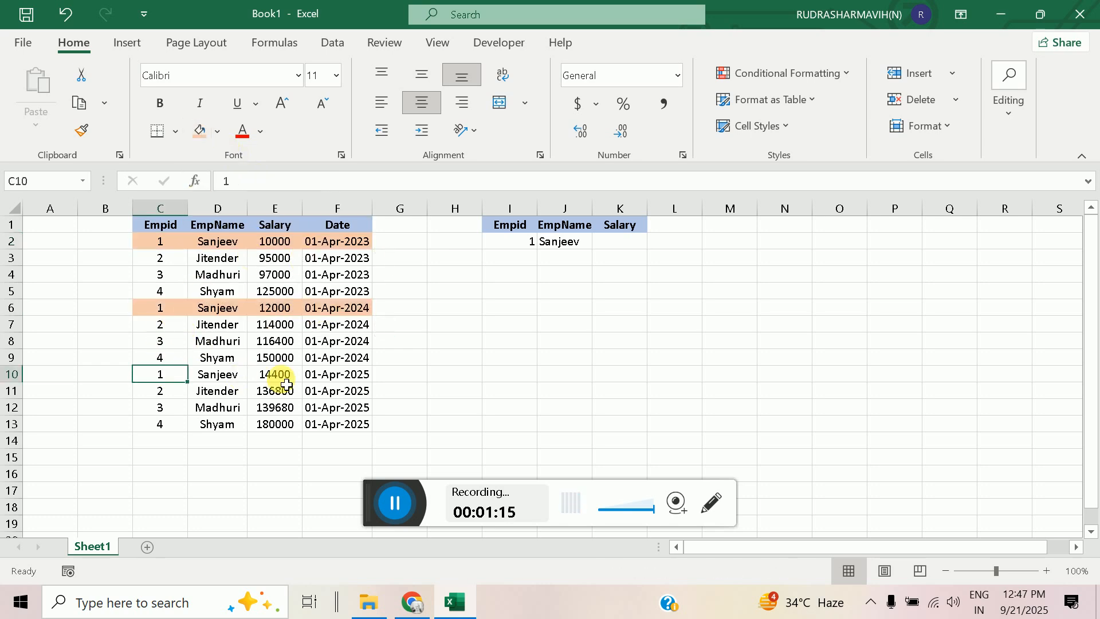
left_click(365, 379, "shift")
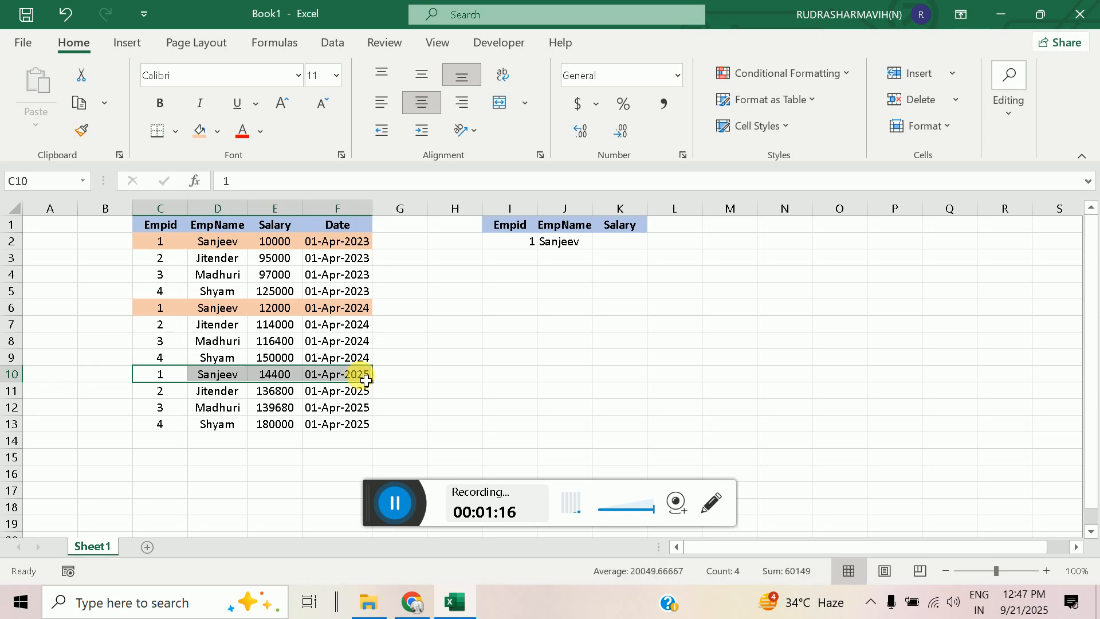
left_click(197, 131)
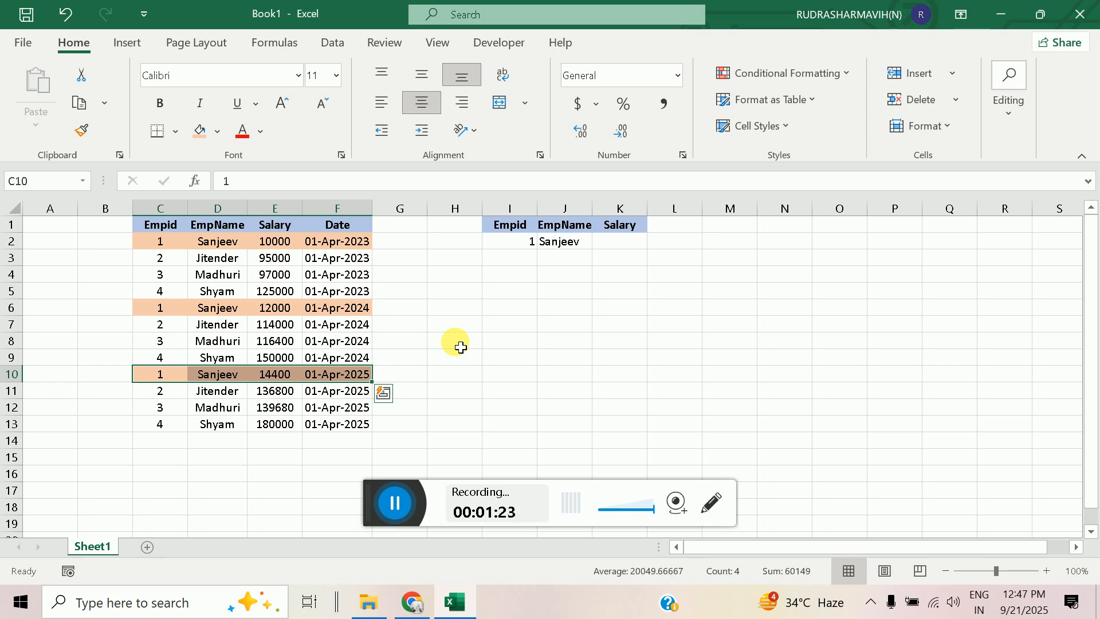
Examine the Empid column cell by cell, comparing the highlighted entries in C2, C6 and C10
left_click(159, 240)
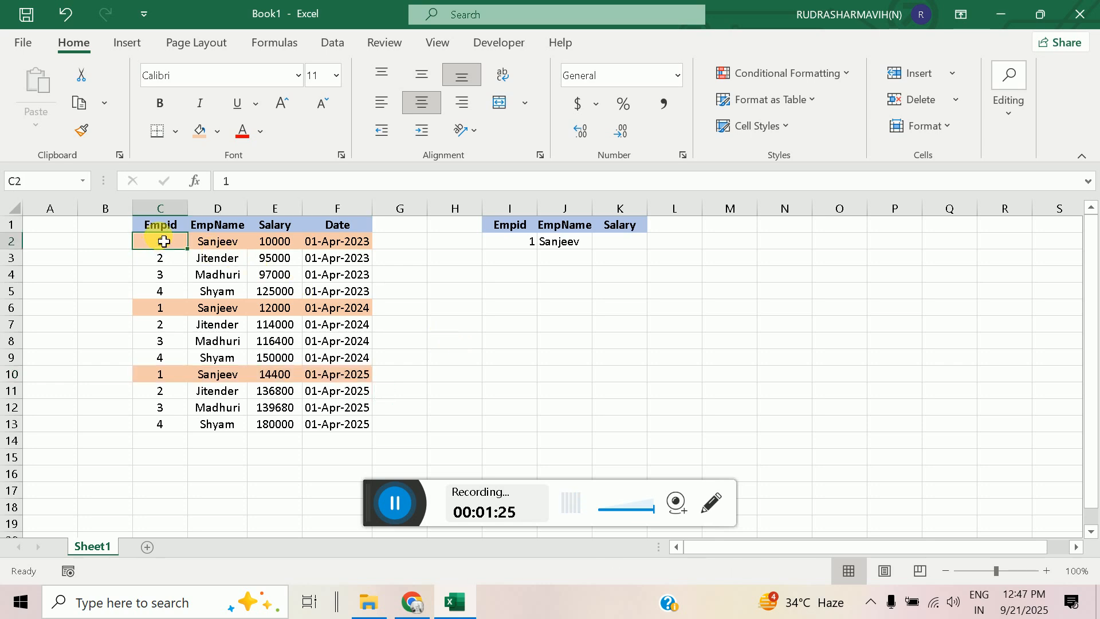
left_click(161, 229)
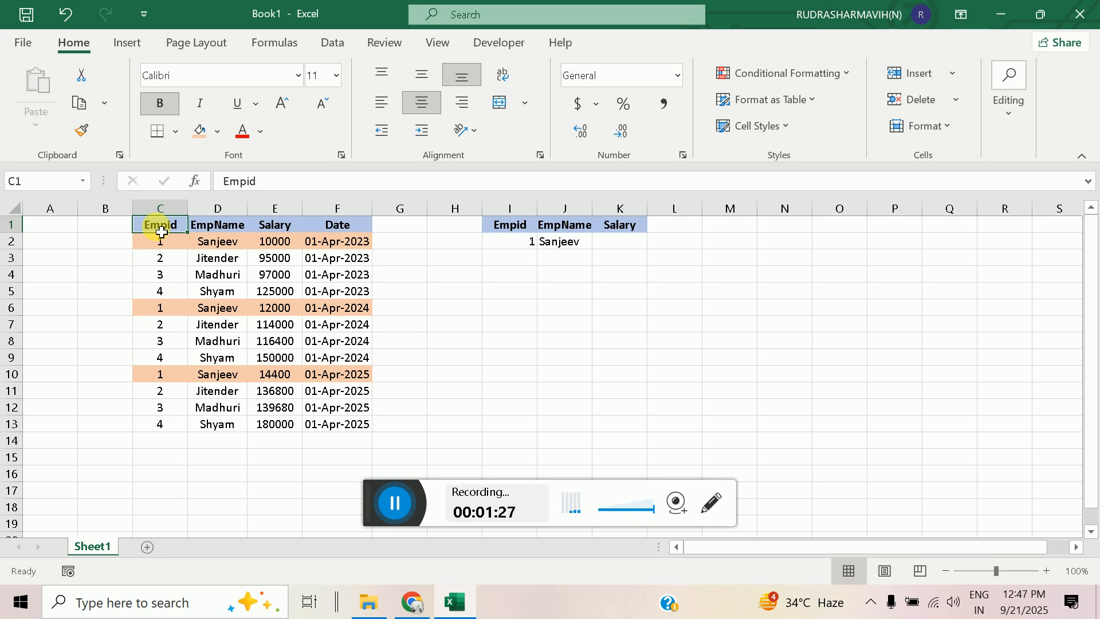
key("Down")
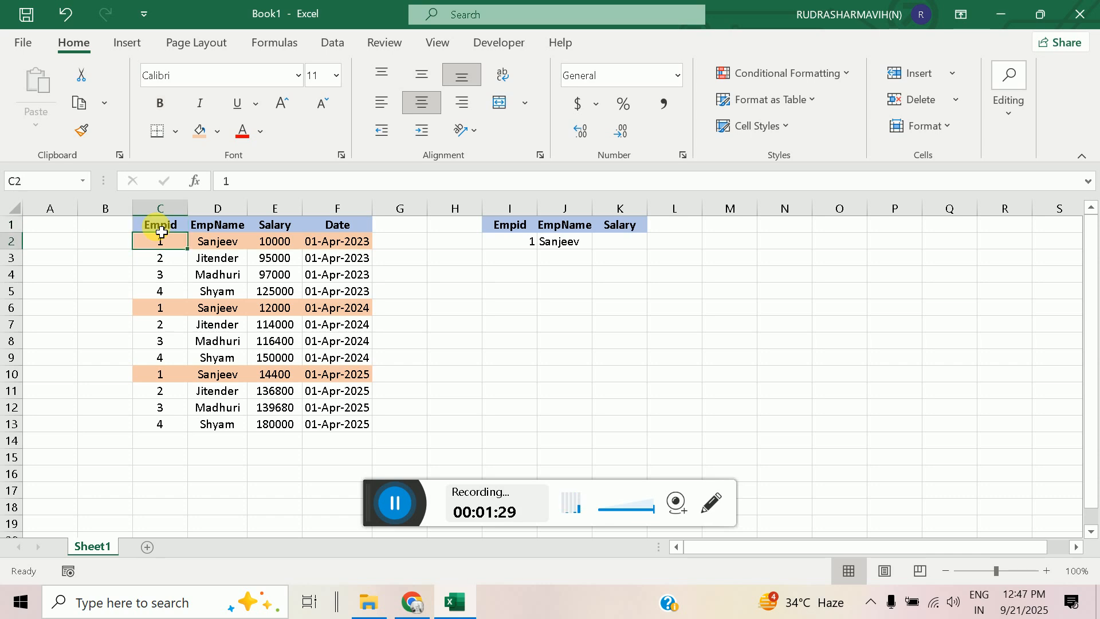
key("Down")
key("Down")
key("Down")
key("Down")
key("Down")
key("Down")
key("Down")
key("Down")
key("Down")
key("Up")
key("Up")
key("Up")
key("Up")
key("Up")
key("Up")
key("Up")
key("Up")
key("Up")
left_click(161, 308)
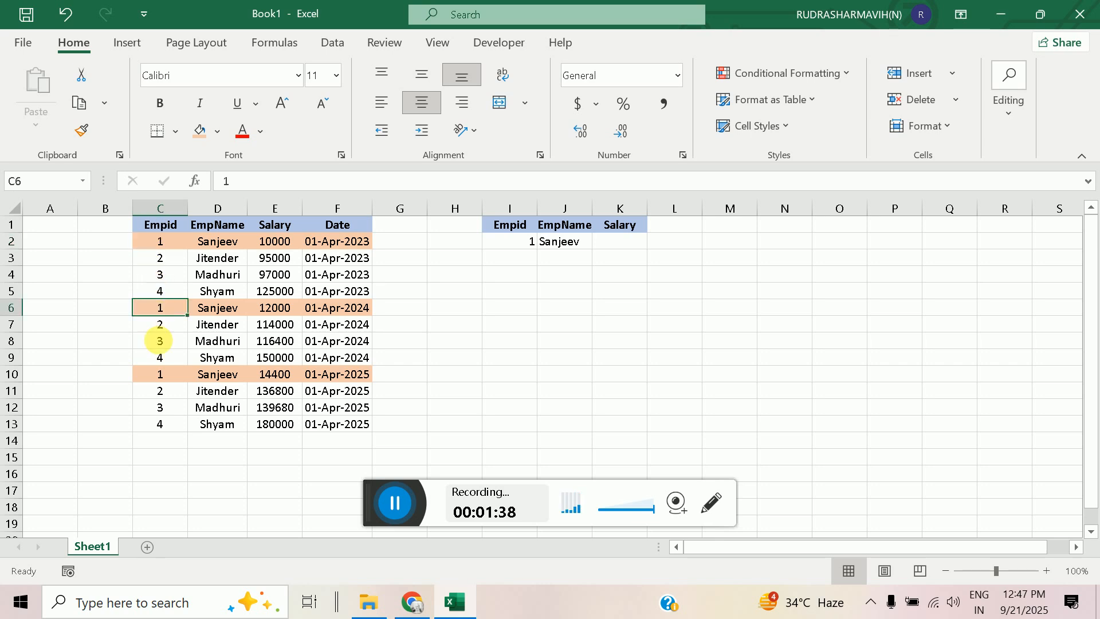
left_click(162, 381)
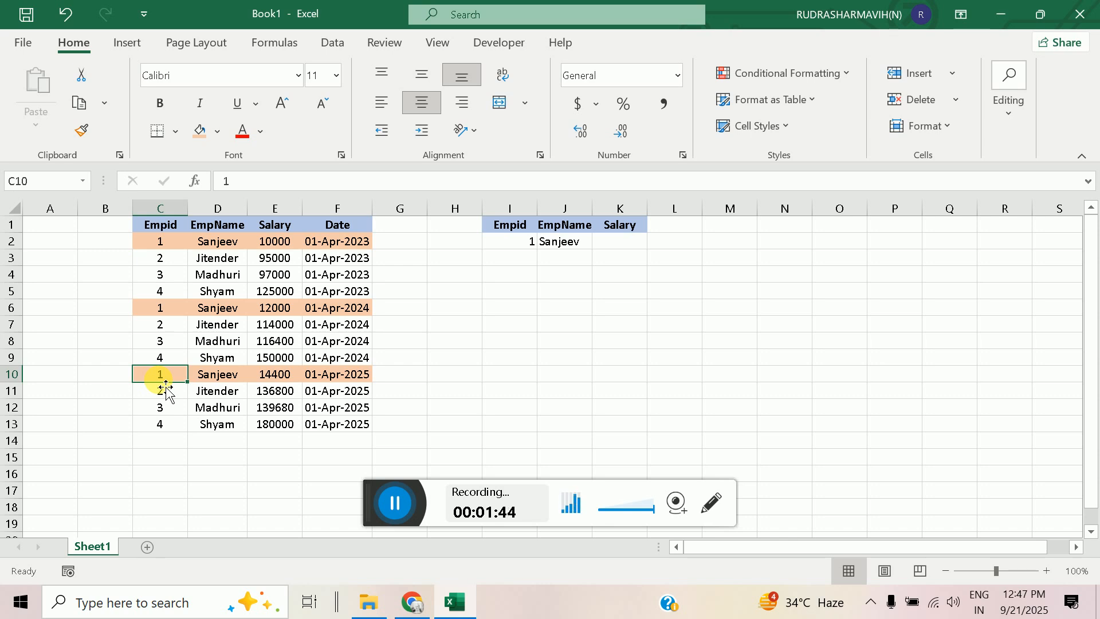
Copy the VLOOKUP formula text from J2 into K2 and change its range lookup argument to 1
left_click(581, 245)
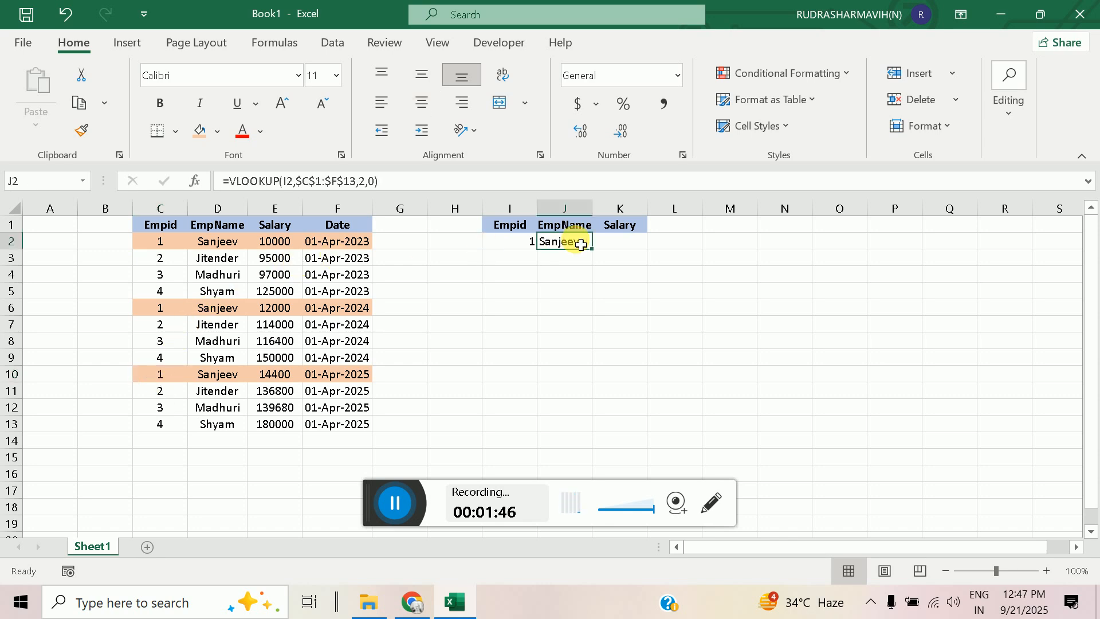
left_click_drag(406, 182, 167, 184)
key("ctrl+c")
left_click(166, 182)
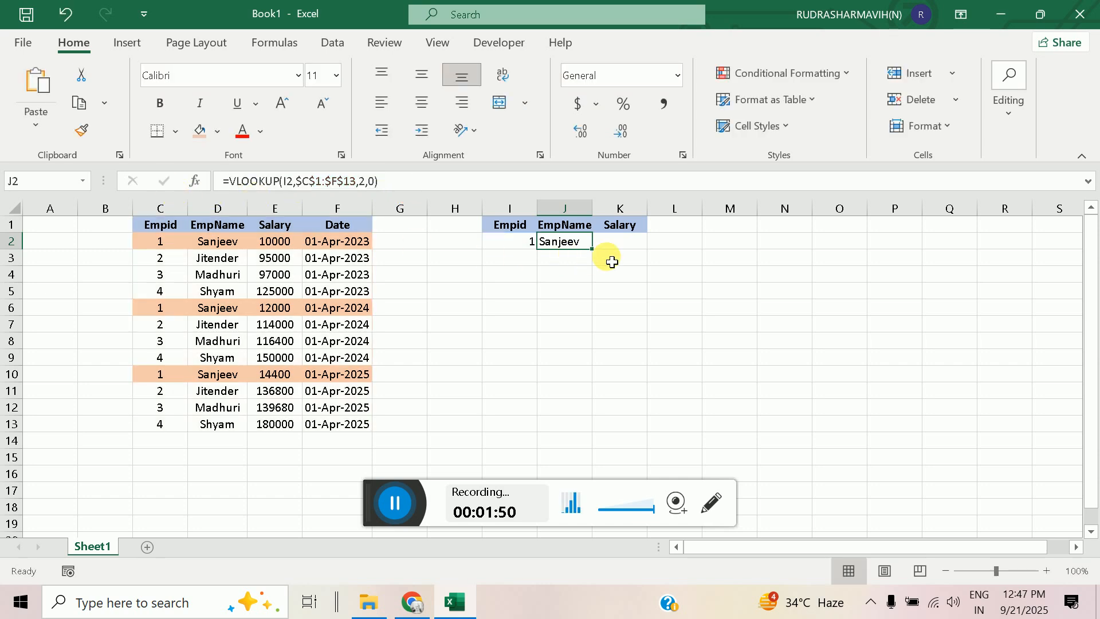
left_click(634, 247)
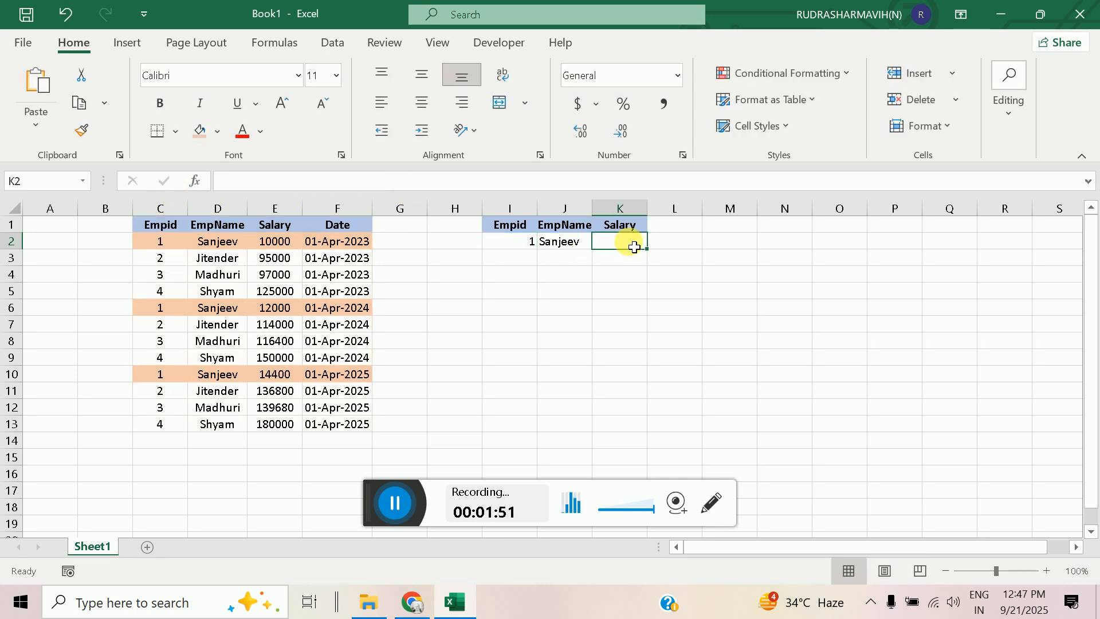
key("ctrl+v")
left_click(383, 189)
key("BackSpace")
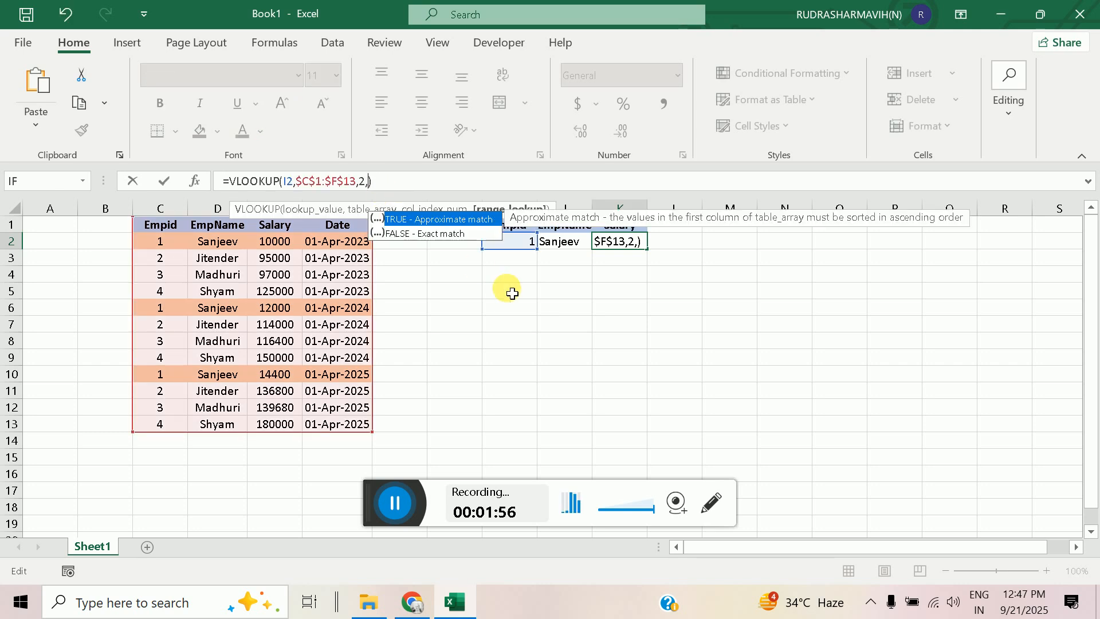
type("1")
key("Return")
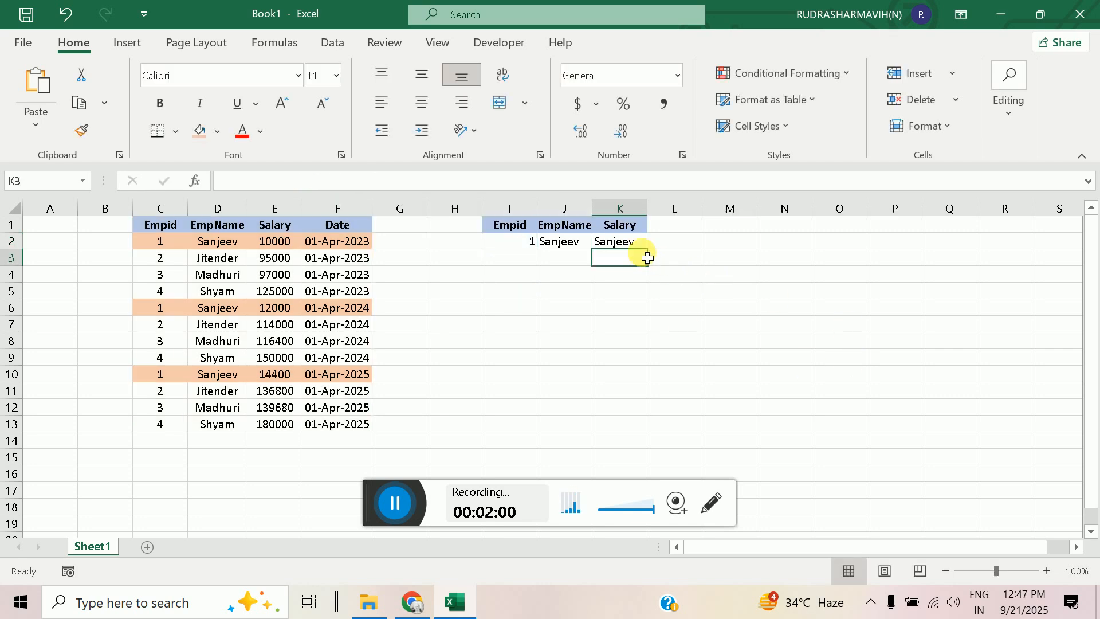
Change the column index in K2's VLOOKUP formula to 3, keeping the range lookup argument at 1
left_click(626, 248)
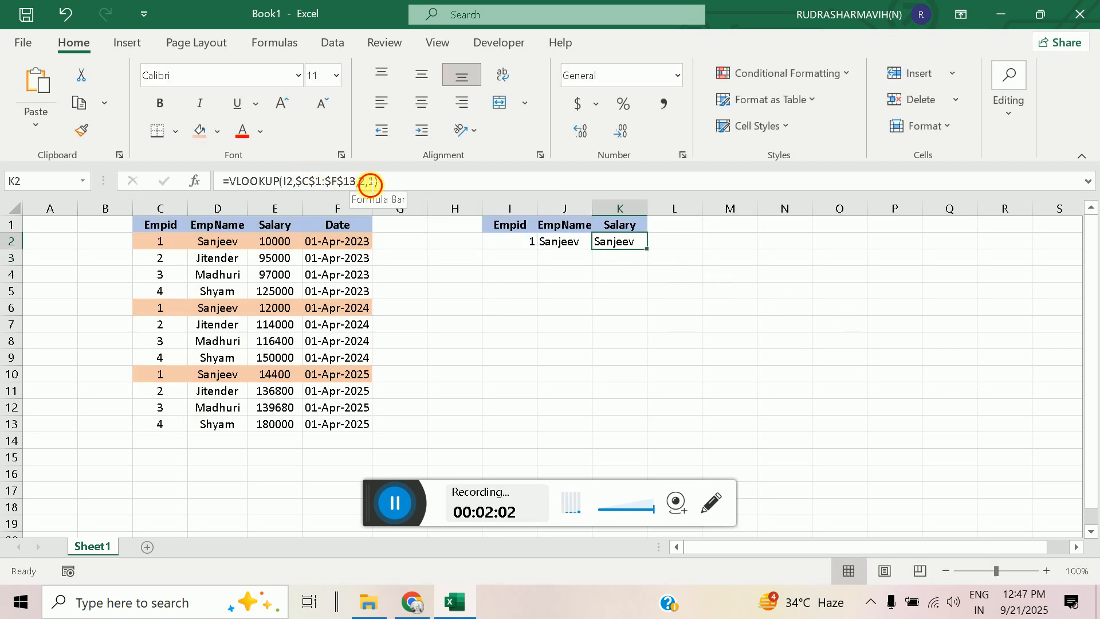
left_click(369, 182)
key("BackSpace")
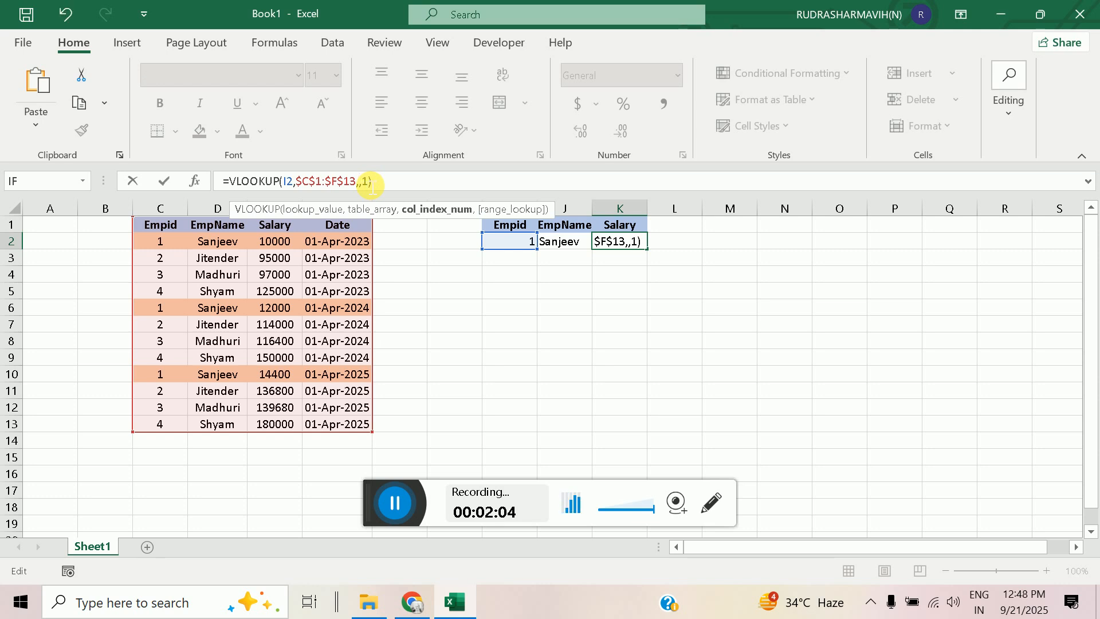
type("3")
key("Return")
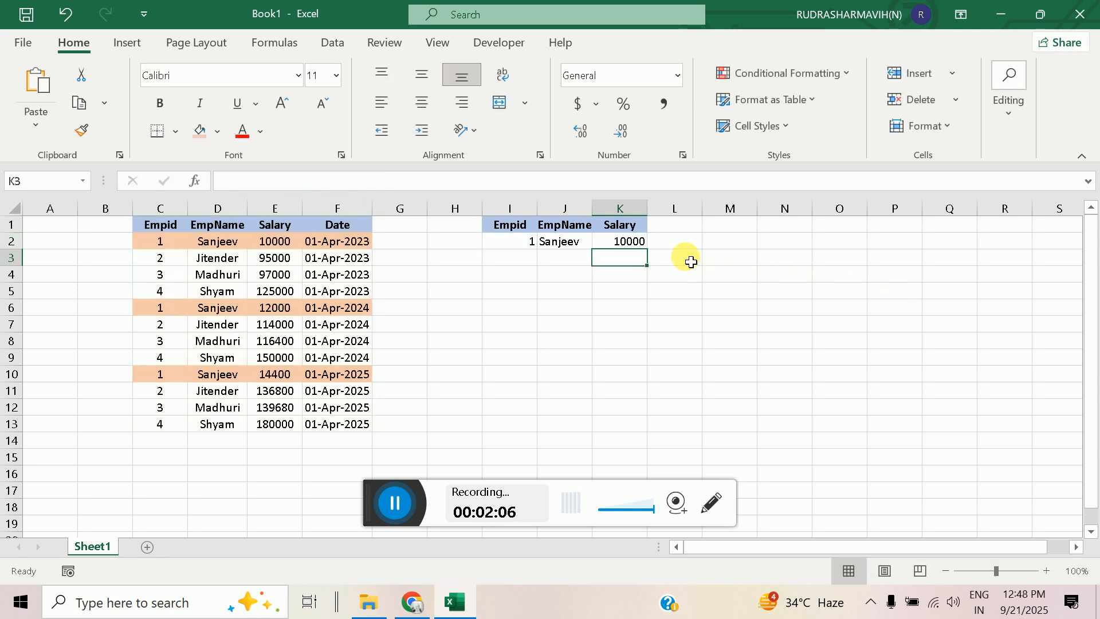
Compare the J2 and K2 lookup formulas with the first Empid 1 record in row 2 and the salary in E10
left_click(631, 241)
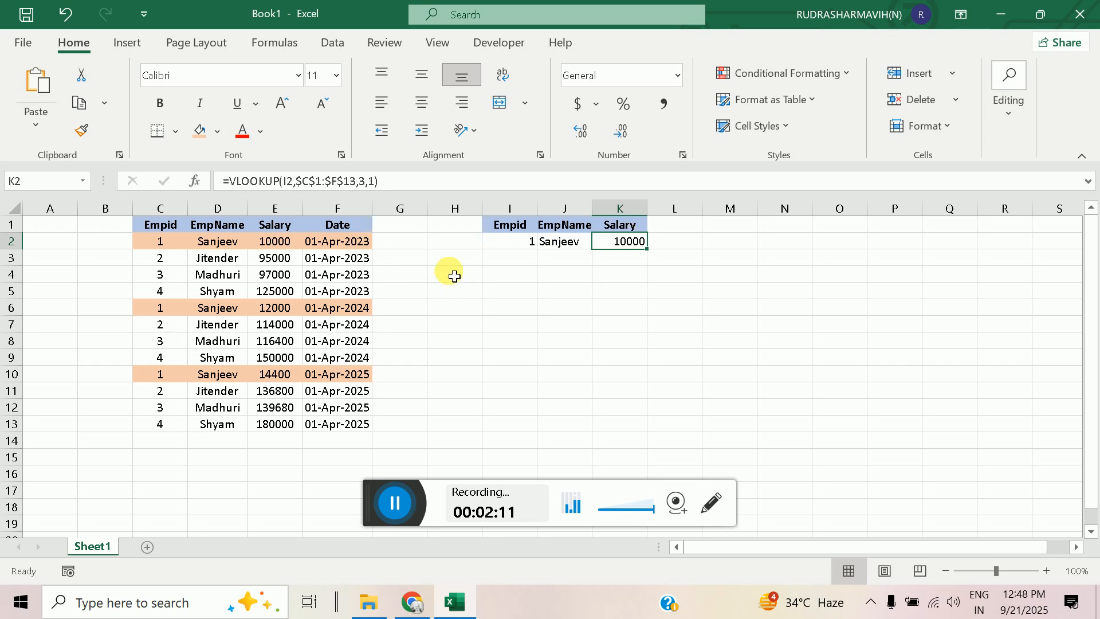
left_click(159, 247)
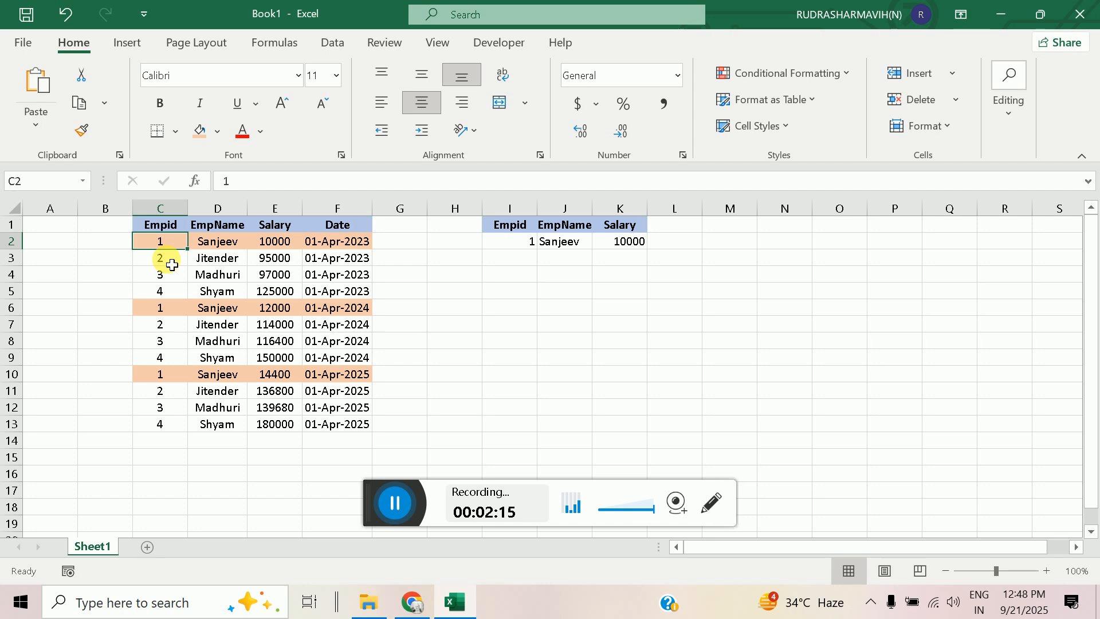
left_click(226, 246)
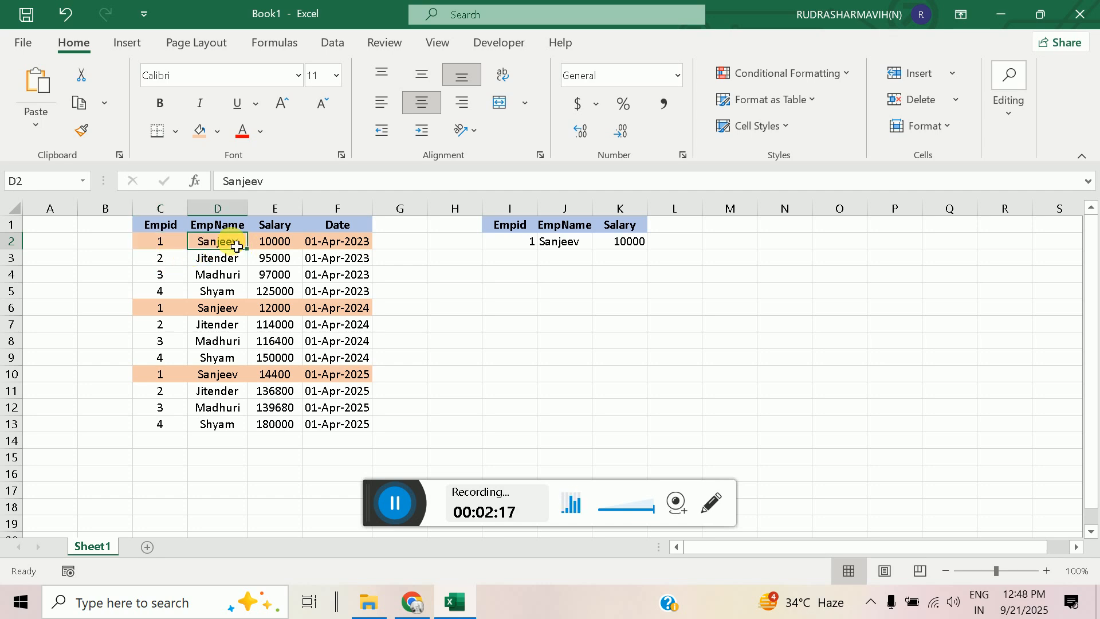
left_click(288, 247)
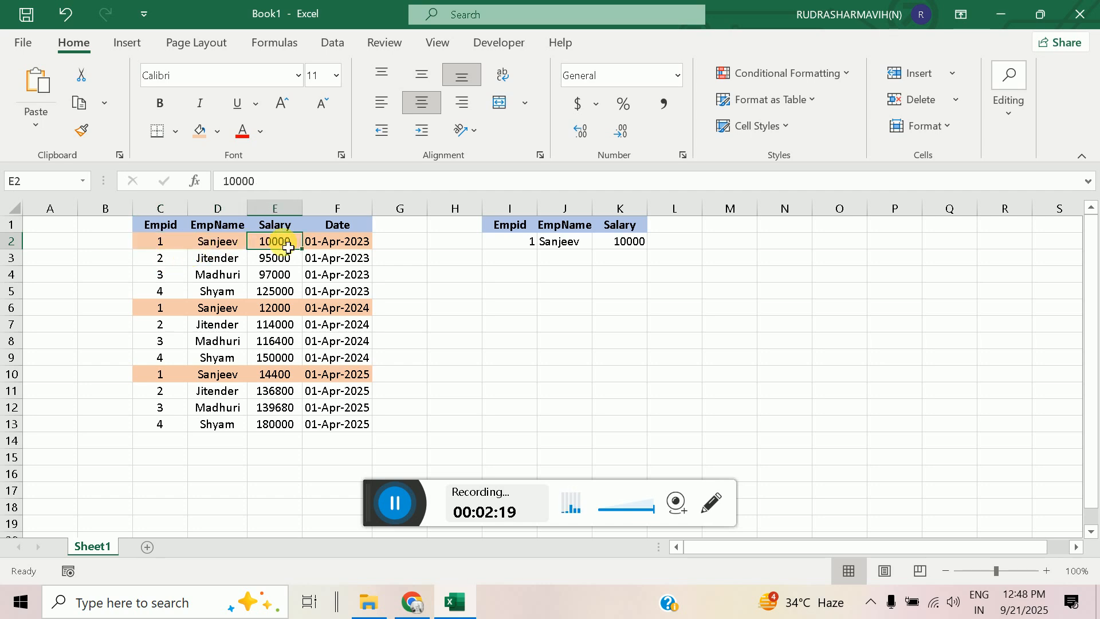
left_click(567, 248)
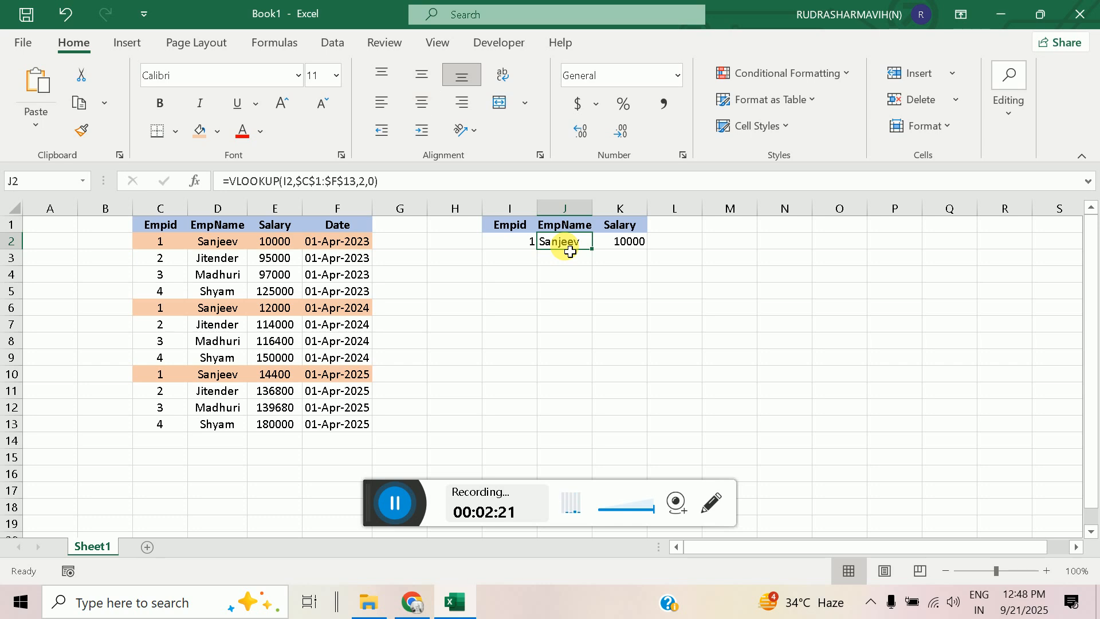
left_click(639, 245)
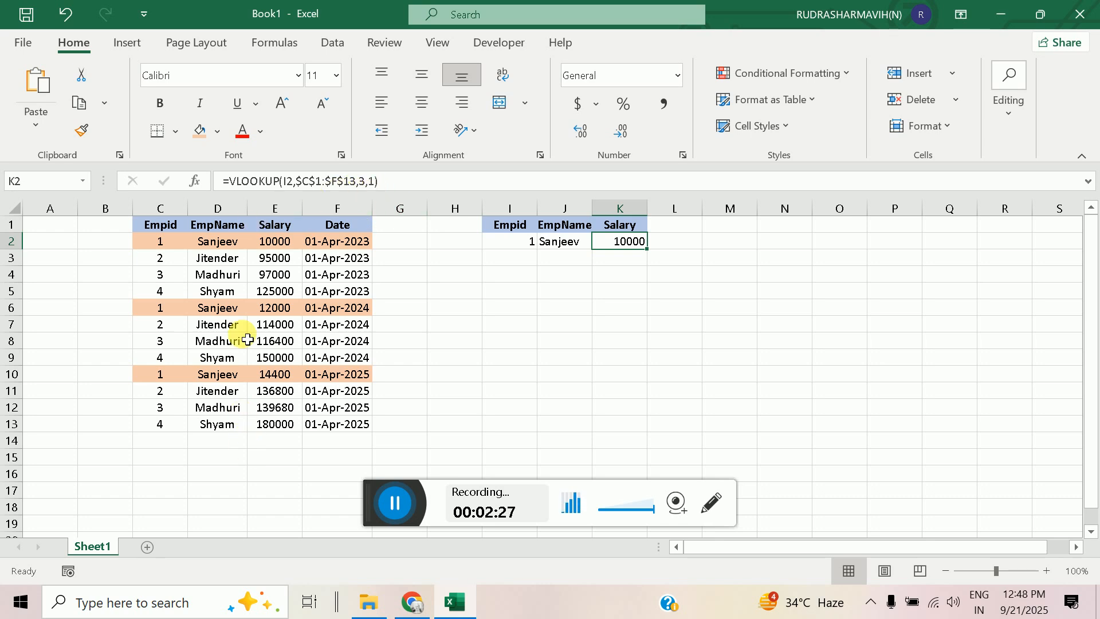
left_click(275, 375)
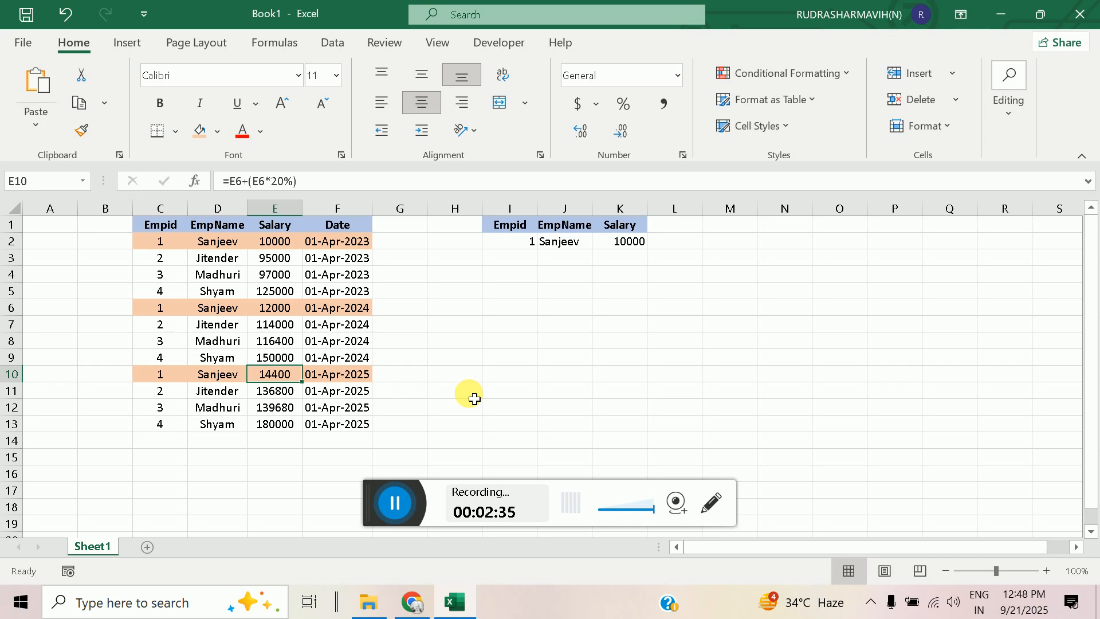
Try to sort the table C1:F13 by Empid from smallest to largest, with the Salary formulas still in place
left_click(172, 225)
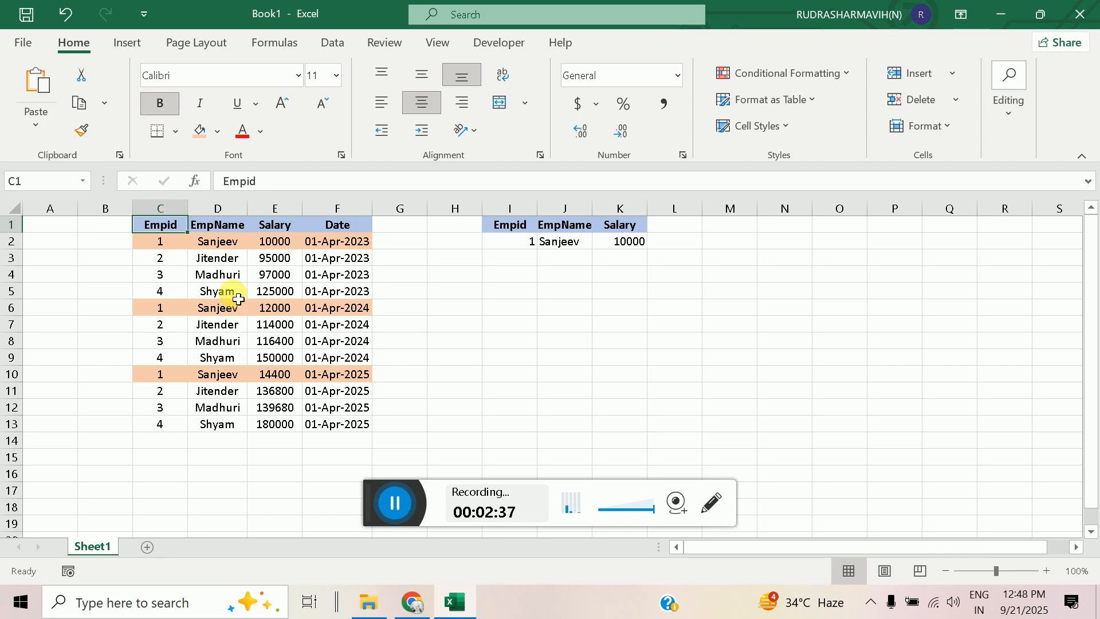
left_click(357, 430, "shift")
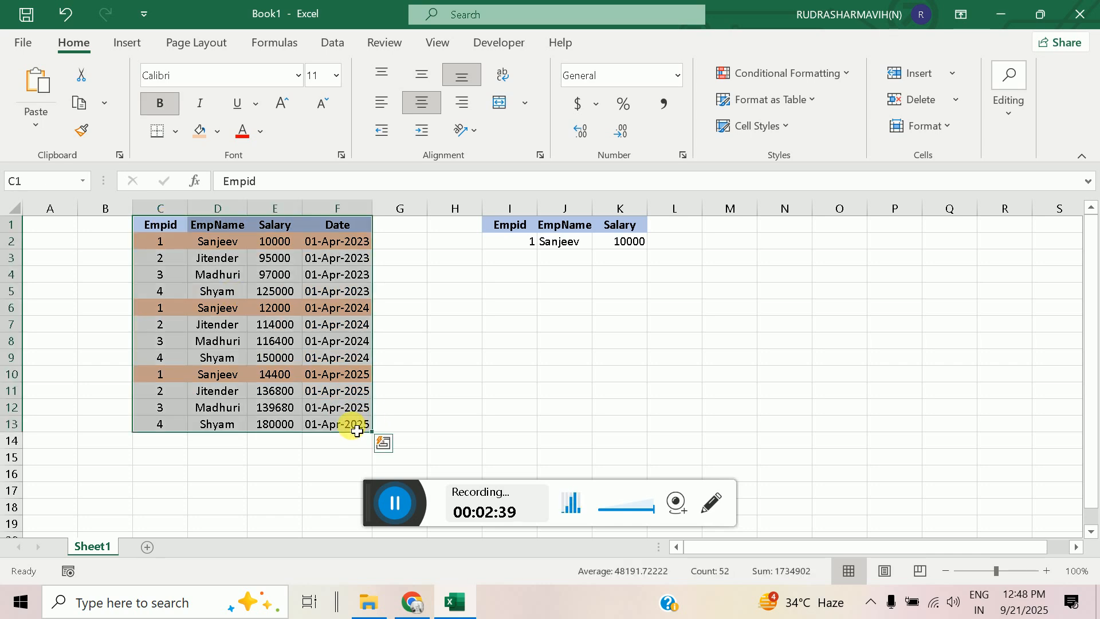
key("alt+d")
key("s")
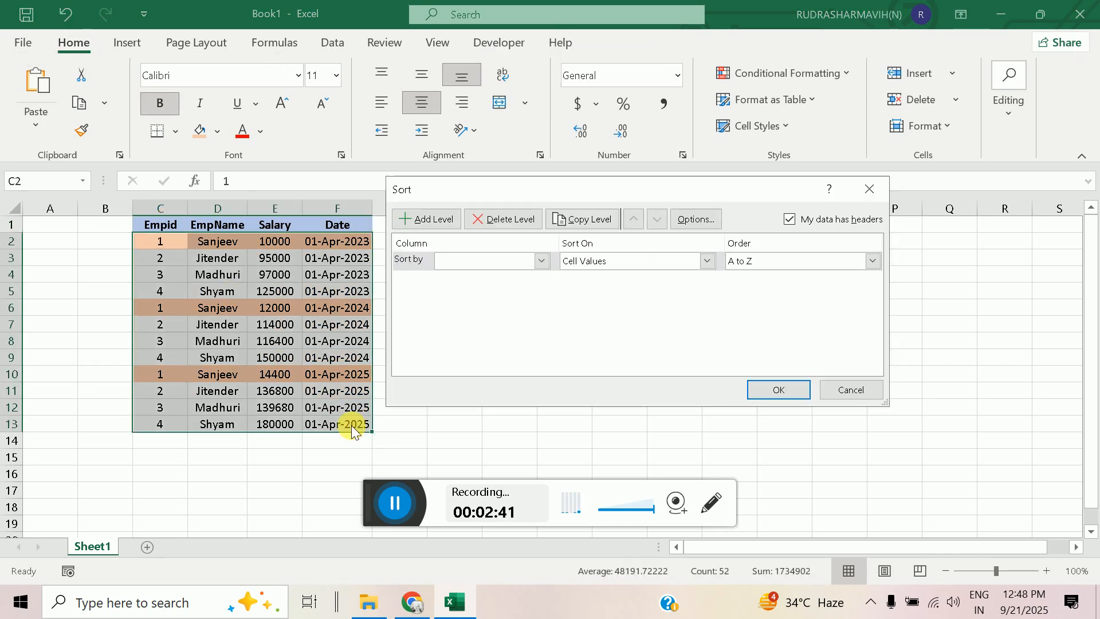
left_click(541, 262)
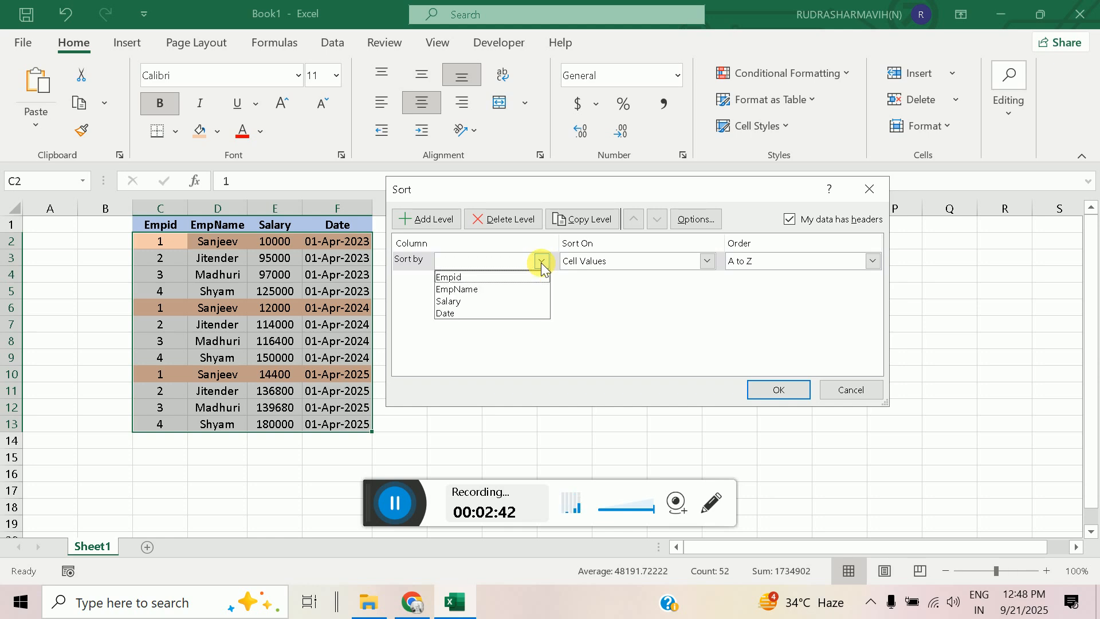
left_click(482, 276)
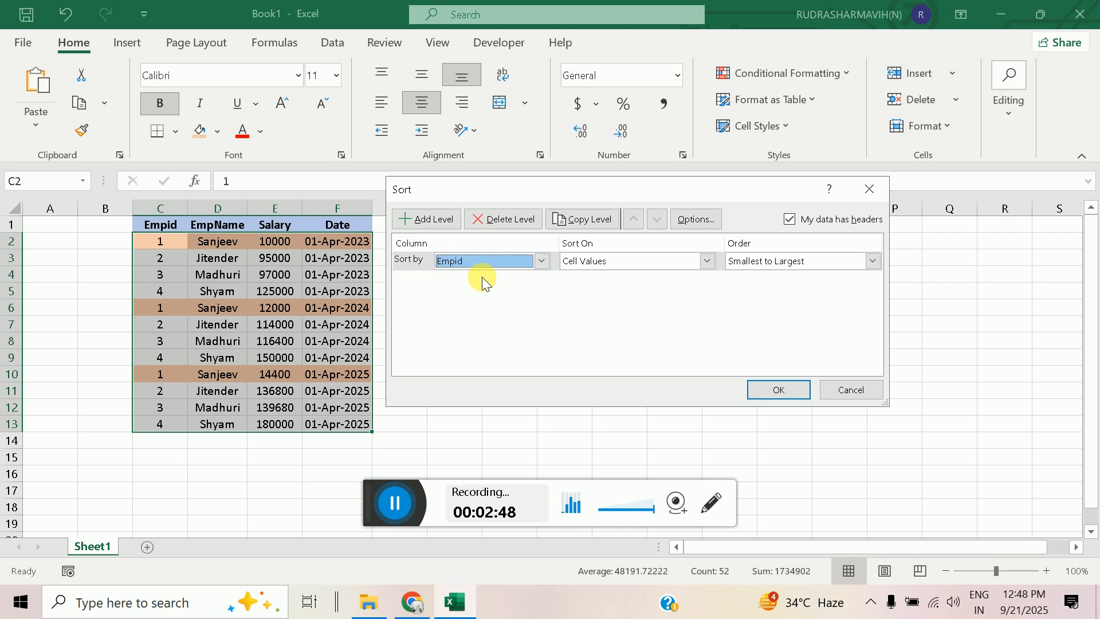
left_click_drag(658, 190, 782, 317)
left_click_drag(640, 320, 662, 285)
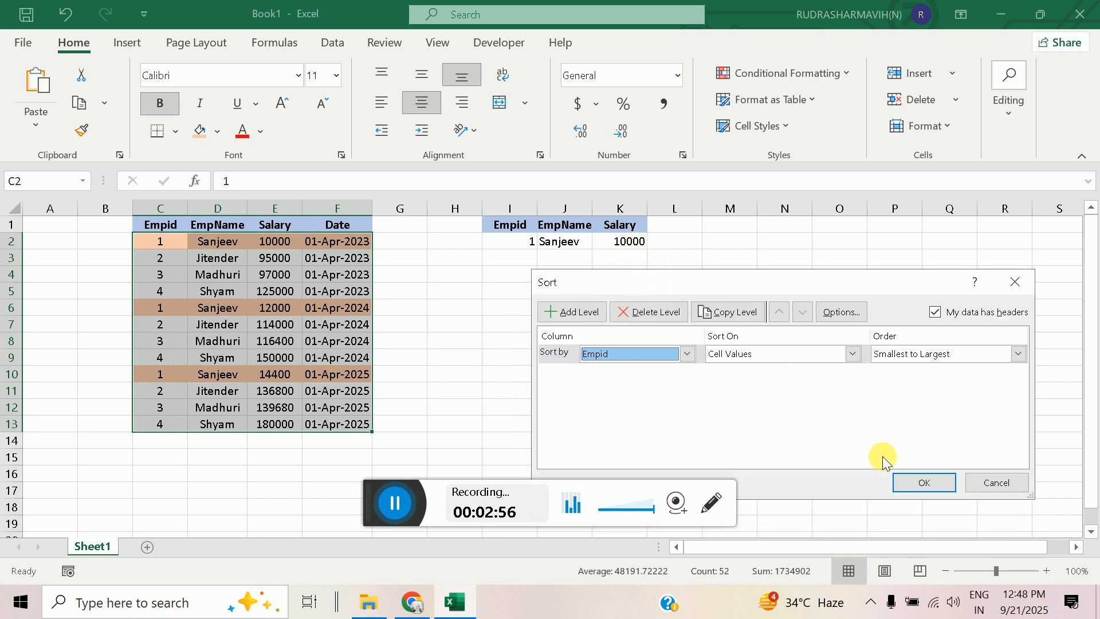
left_click(927, 484)
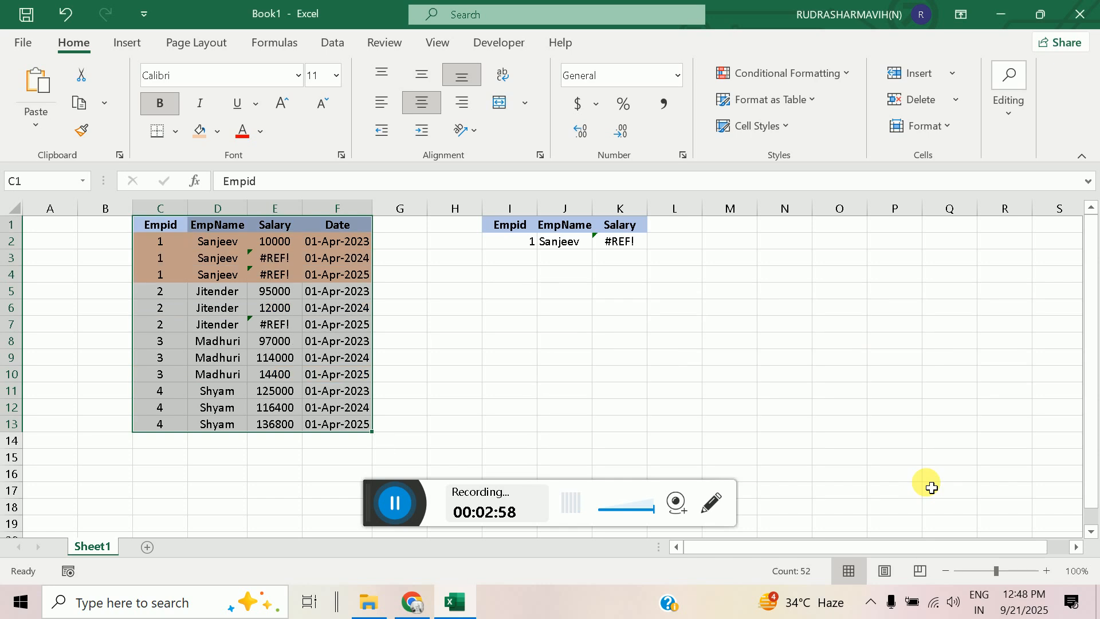
Inspect the formulas in K2 and E3, and undo the Empid sort
left_click(620, 246)
left_click(275, 258)
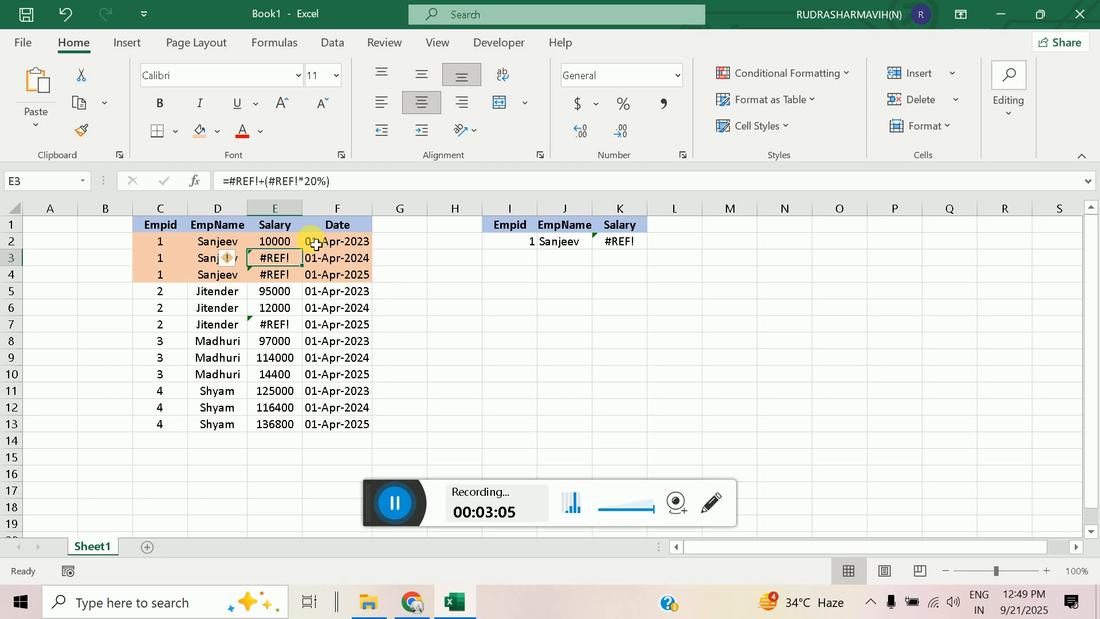
key("ctrl+z")
Replace the formulas in E2:F13 with static values by pasting the copied range over itself as values
left_click(285, 242)
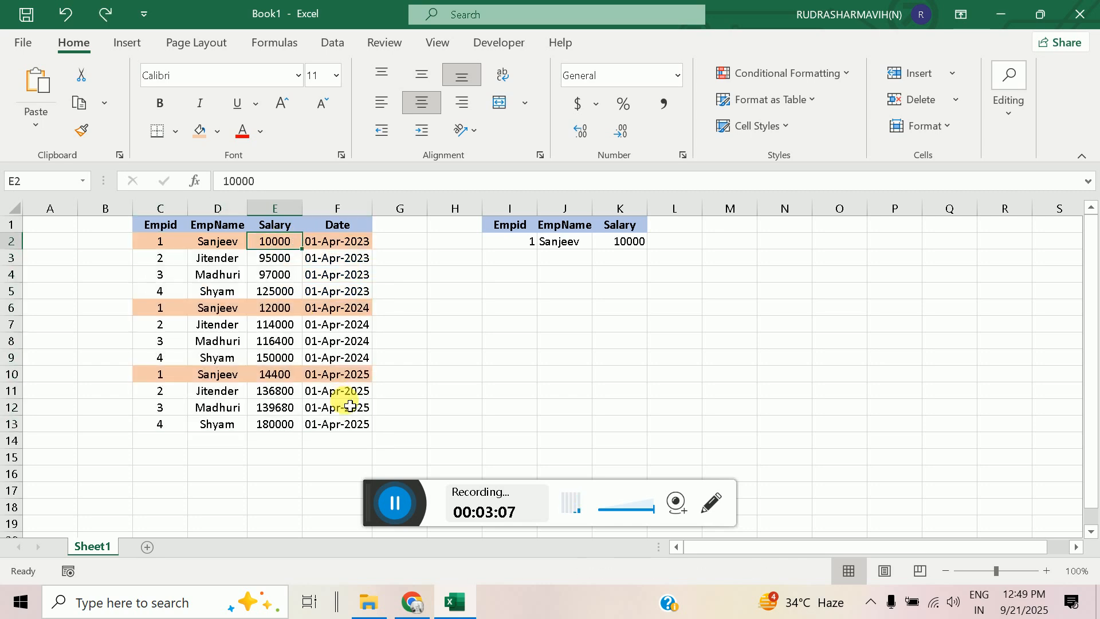
left_click(355, 424, "shift")
key("ctrl+c")
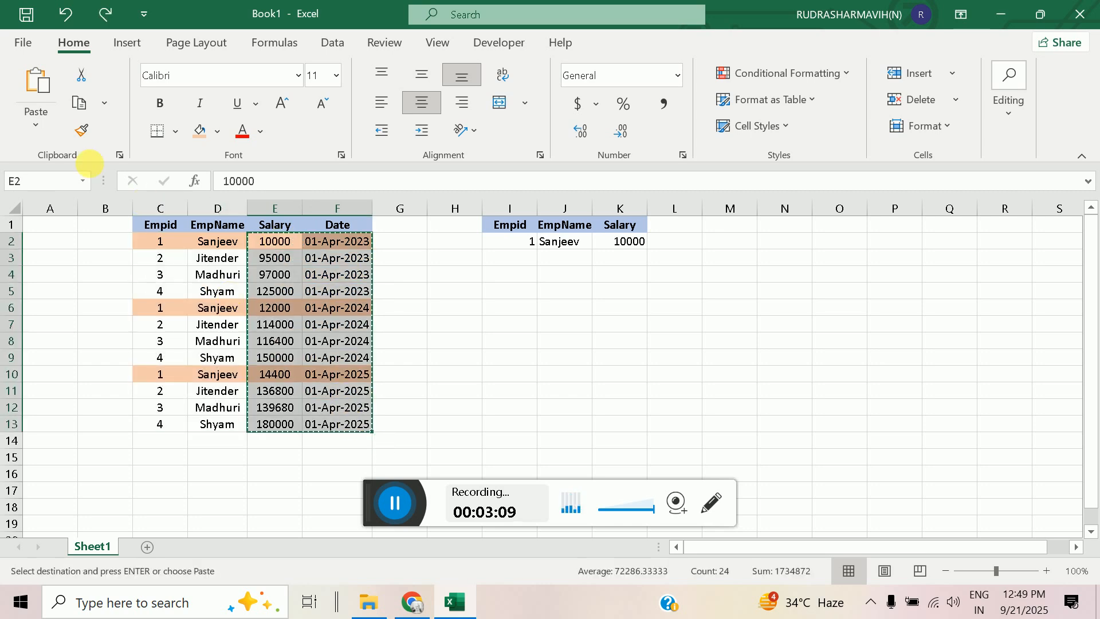
left_click(30, 137)
left_click(29, 264)
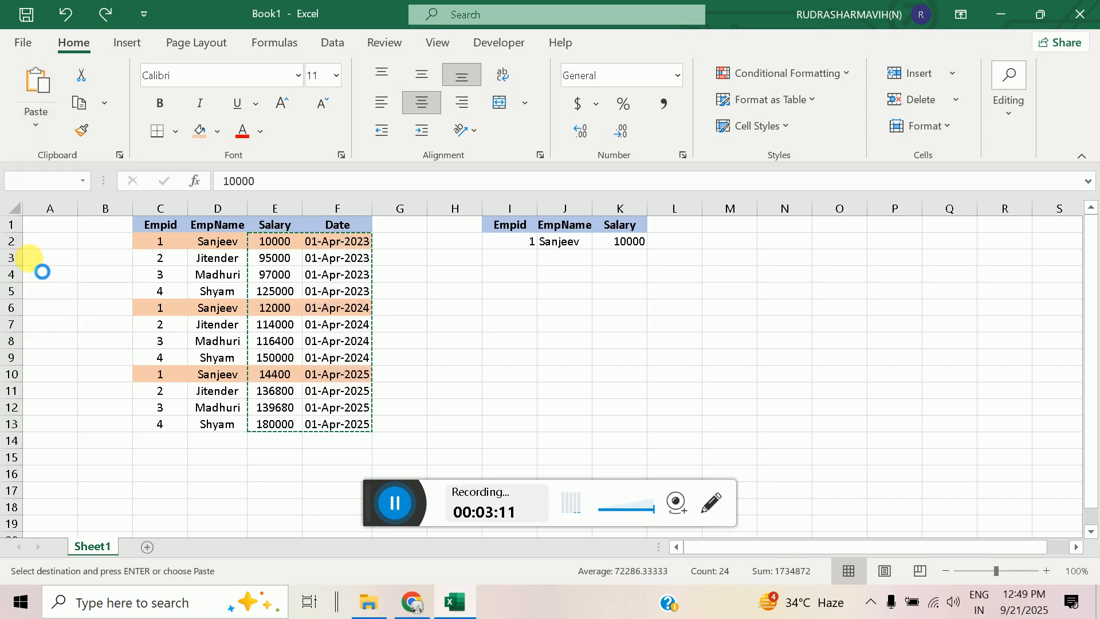
Sort the data in C1:F13 by Empid on cell values, smallest to largest, treating row 1 as headers
left_click(159, 224)
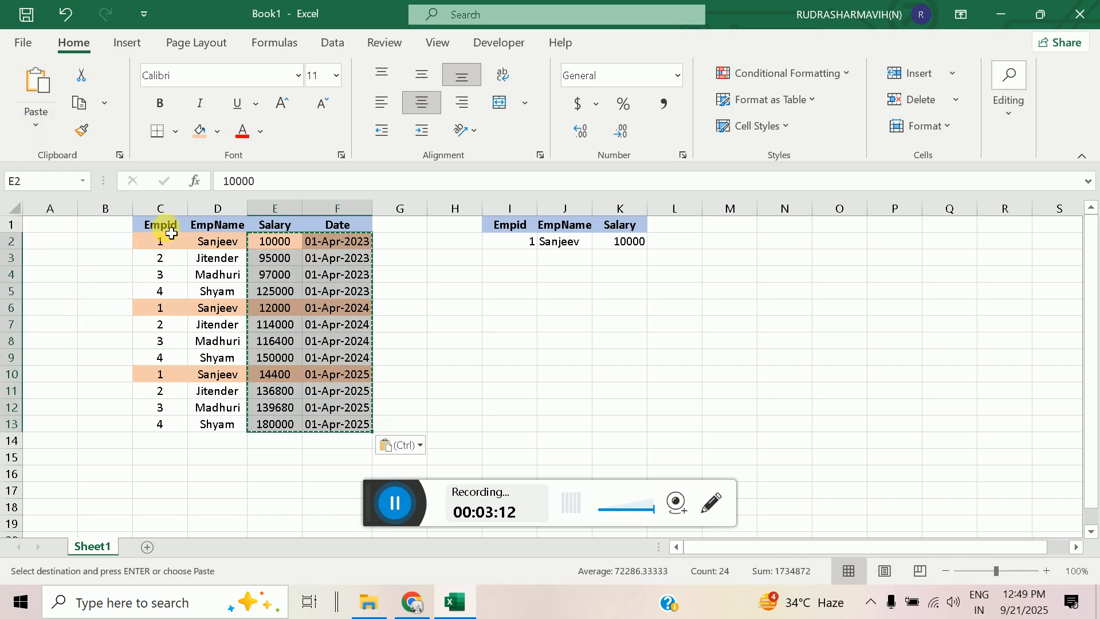
left_click(351, 423, "shift")
key("alt+d")
key("s")
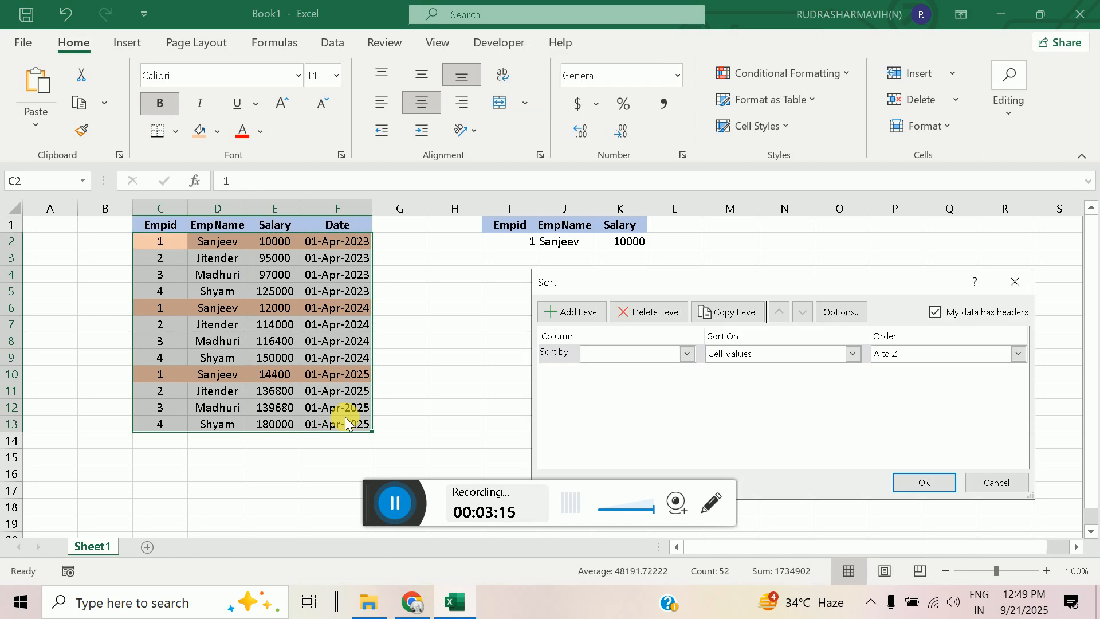
left_click(687, 353)
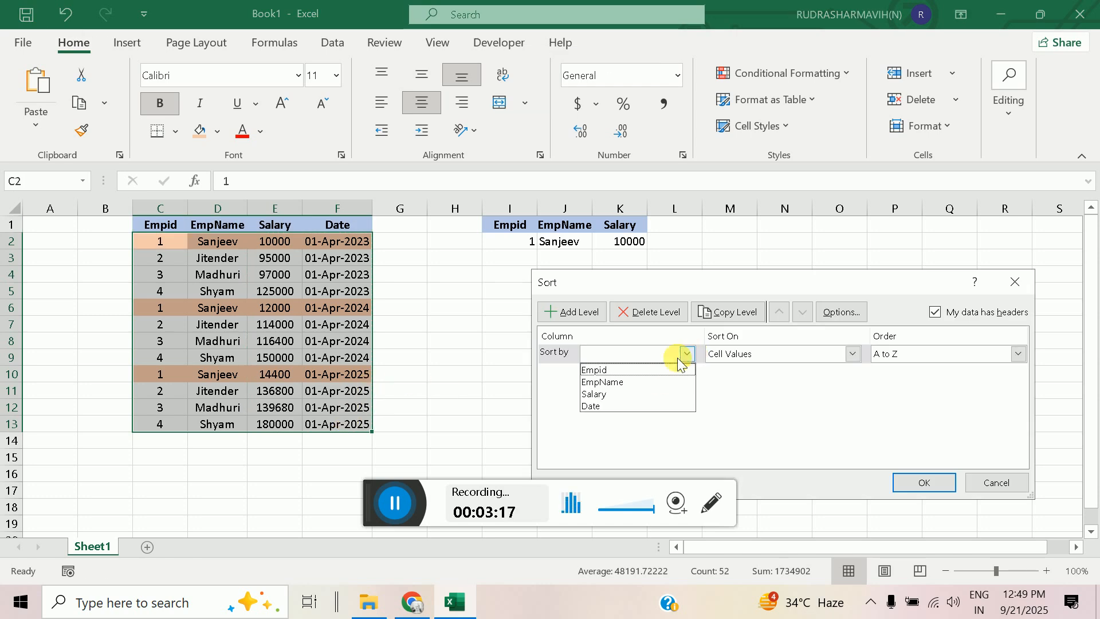
left_click(639, 371)
left_click(924, 482)
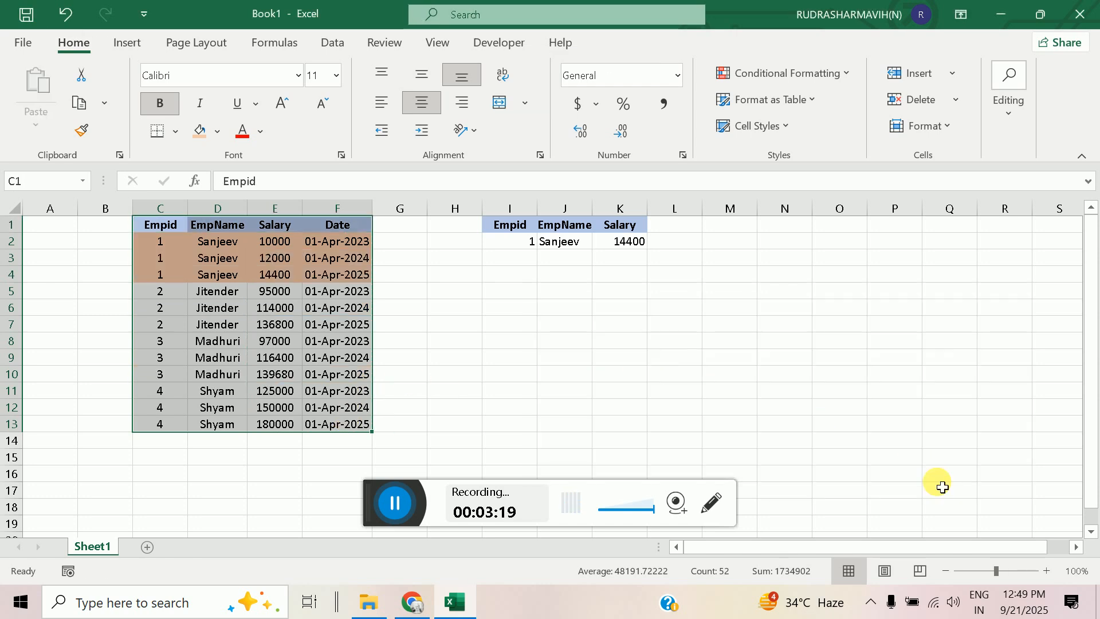
Compare the approximate-match formula result in K2 with the first Empid 1 salary and date in the sorted table
left_click(633, 244)
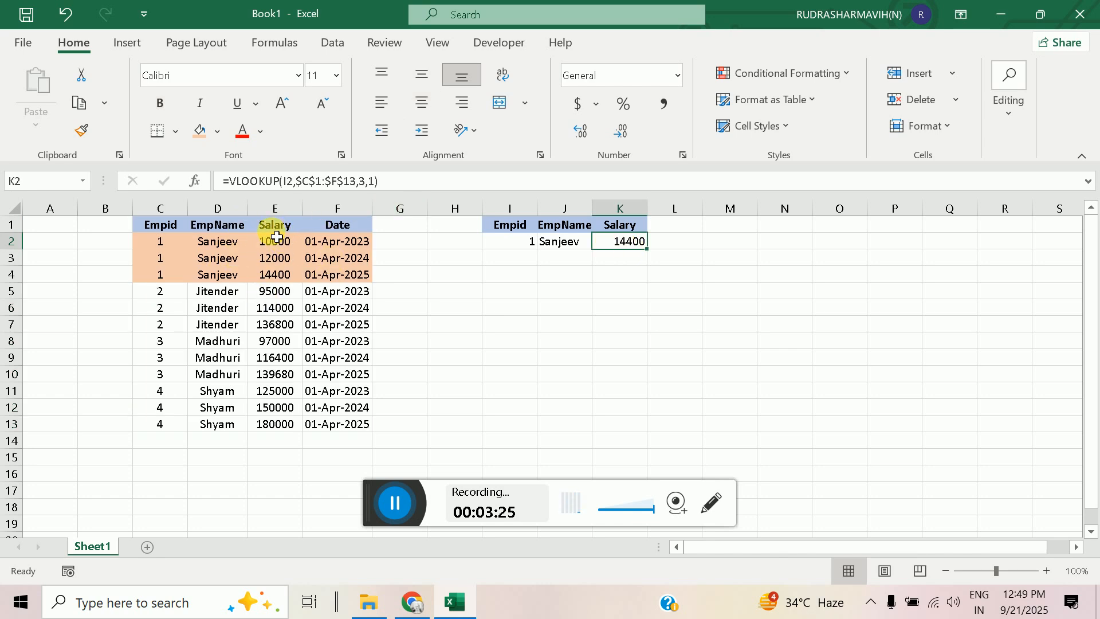
left_click(272, 246)
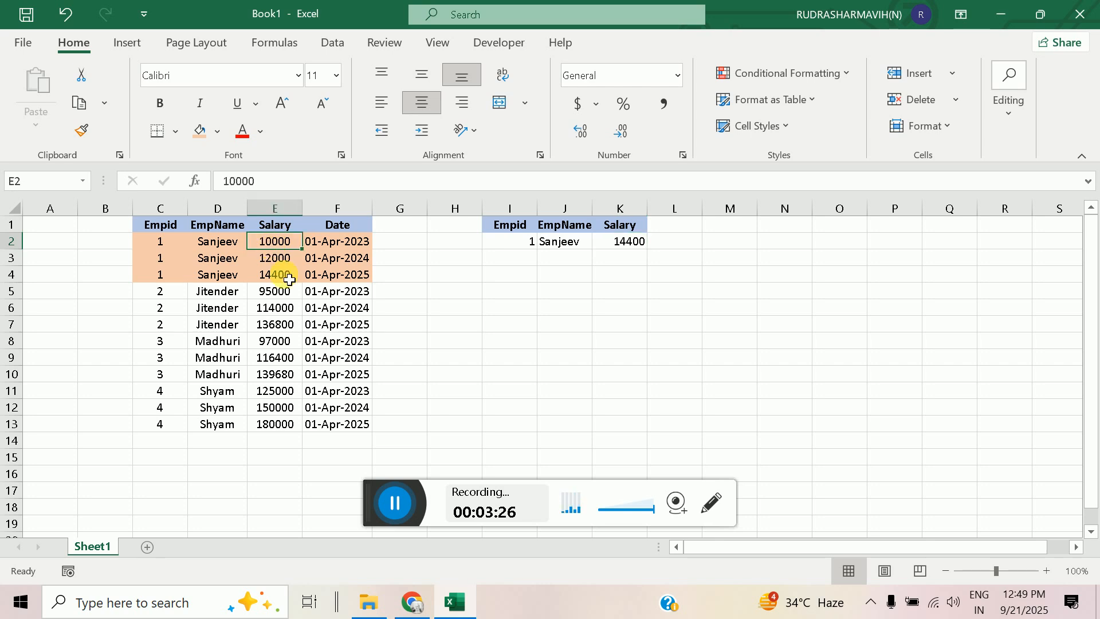
left_click(362, 434)
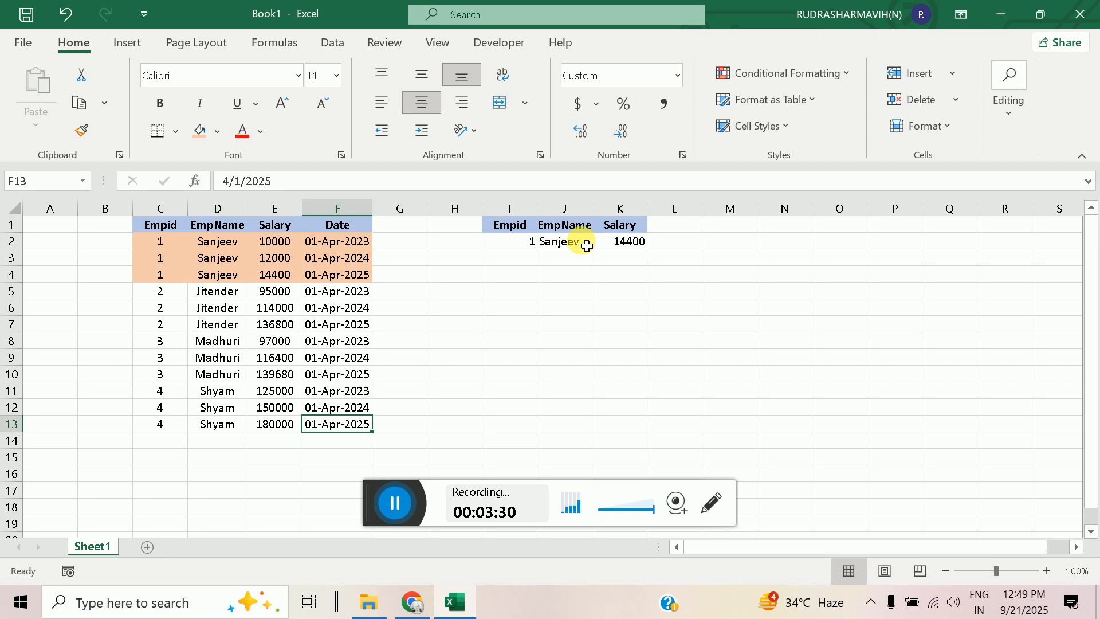
left_click(622, 242)
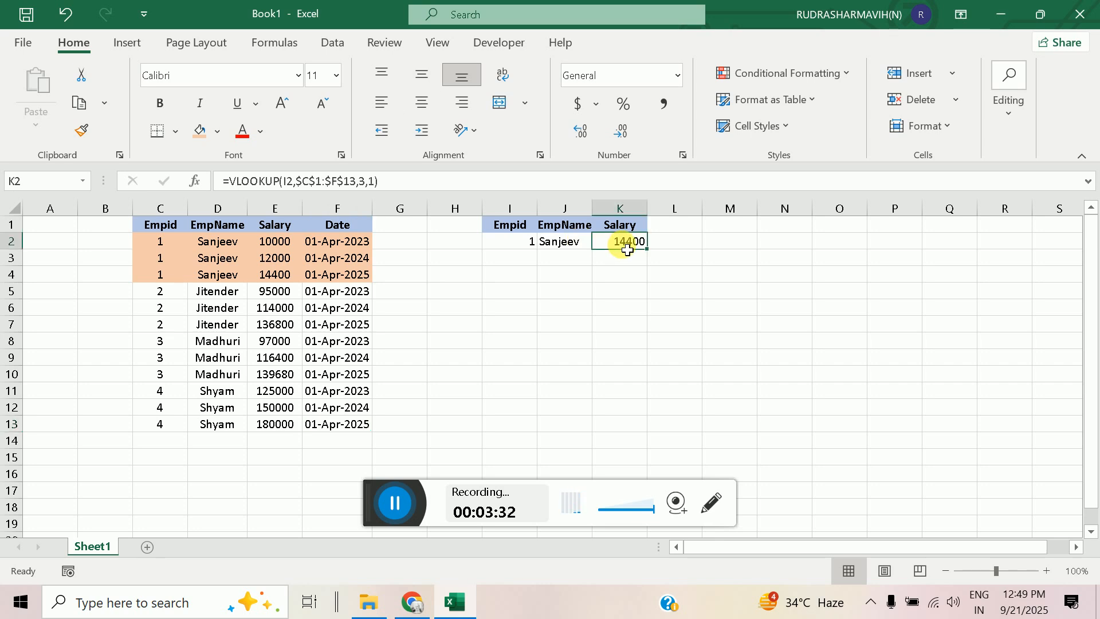
left_click(325, 244)
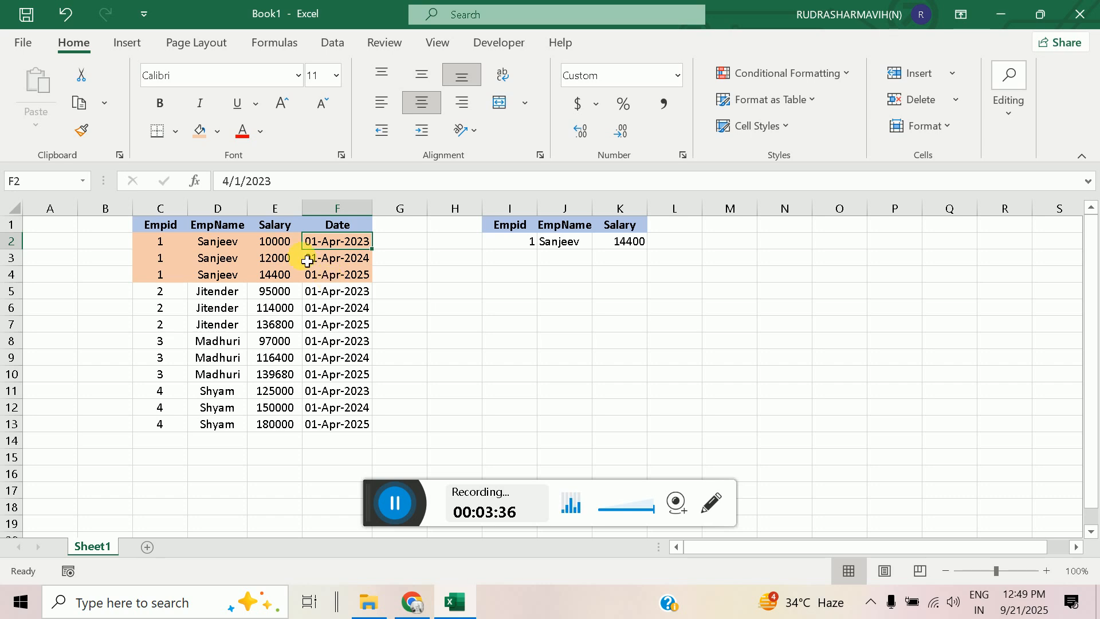
left_click(276, 241)
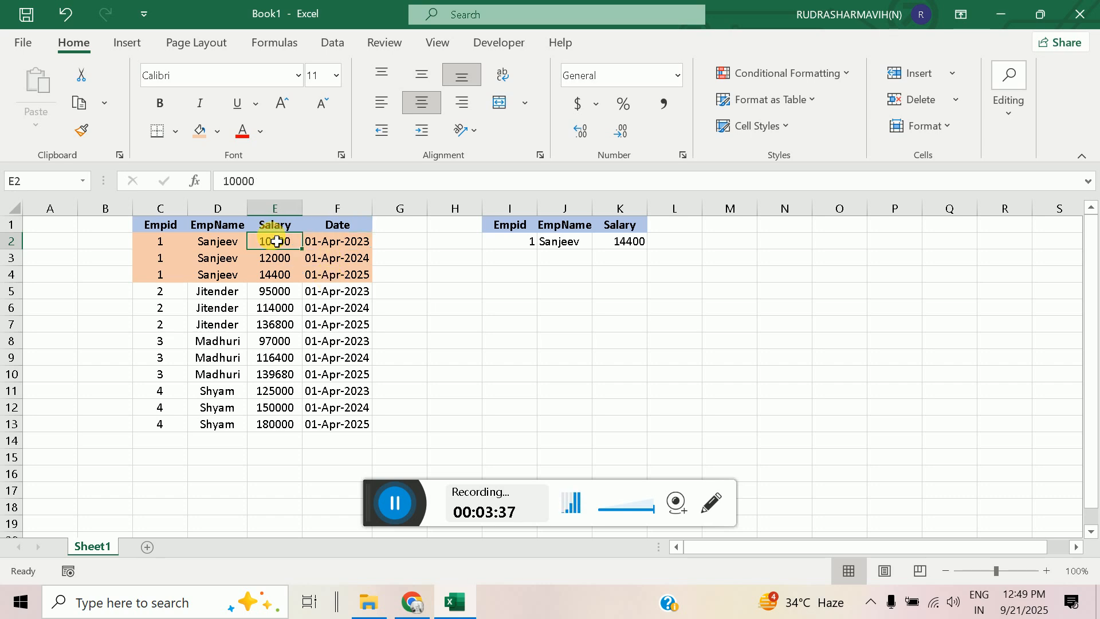
left_click(625, 241)
Rename the K1 header to Initial Salary and add the header Latest Salary in L1
left_click(623, 228)
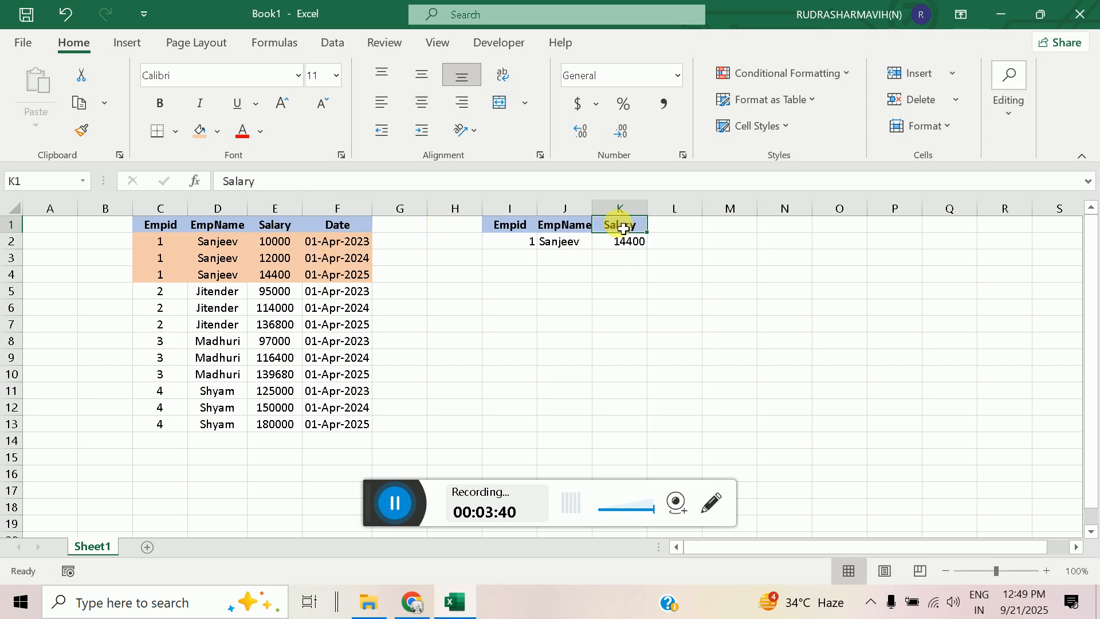
type("Ini")
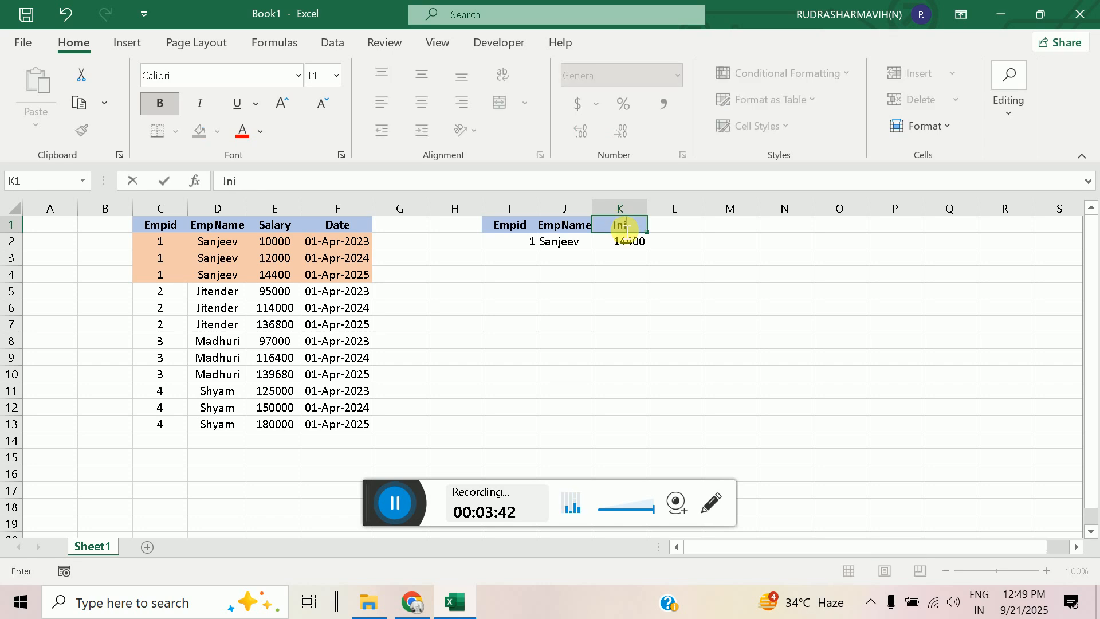
type("tial Salary")
key("Return")
left_click(624, 229)
key("Right")
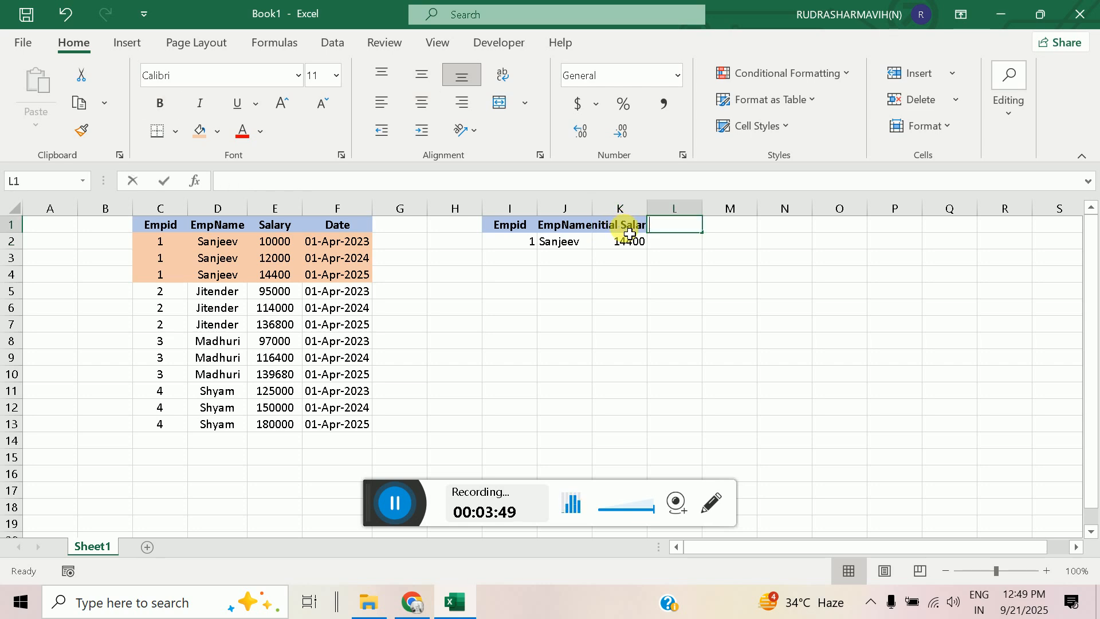
type("Latest Salary")
key("Return")
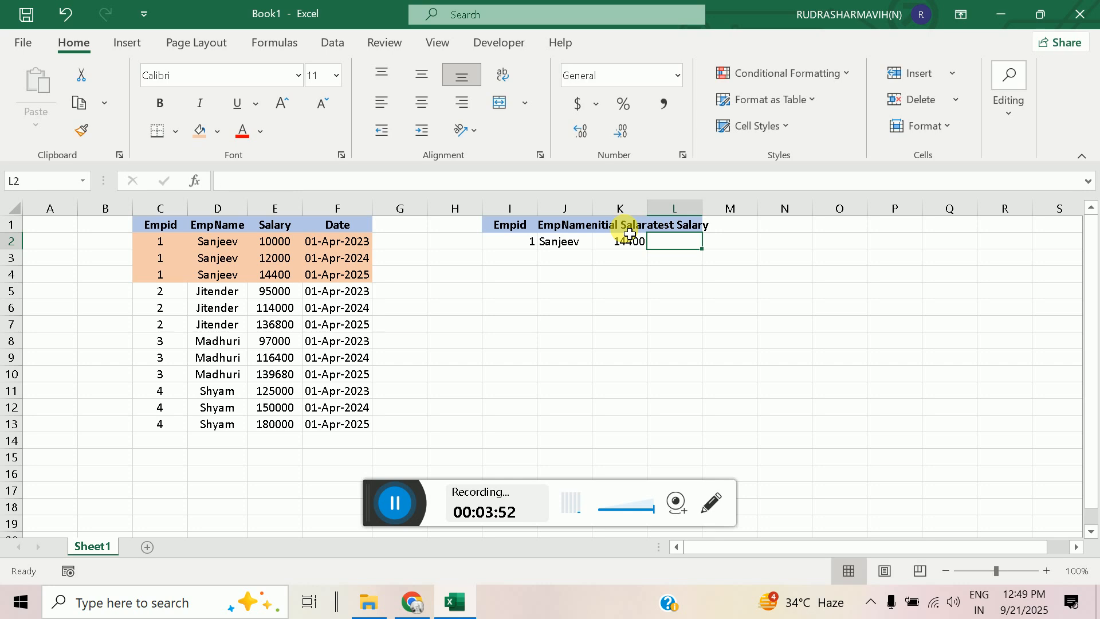
Fit columns K and L to their header widths and set the last argument of K2's VLOOKUP to 0 for an exact match
double_click(648, 210)
double_click(717, 210)
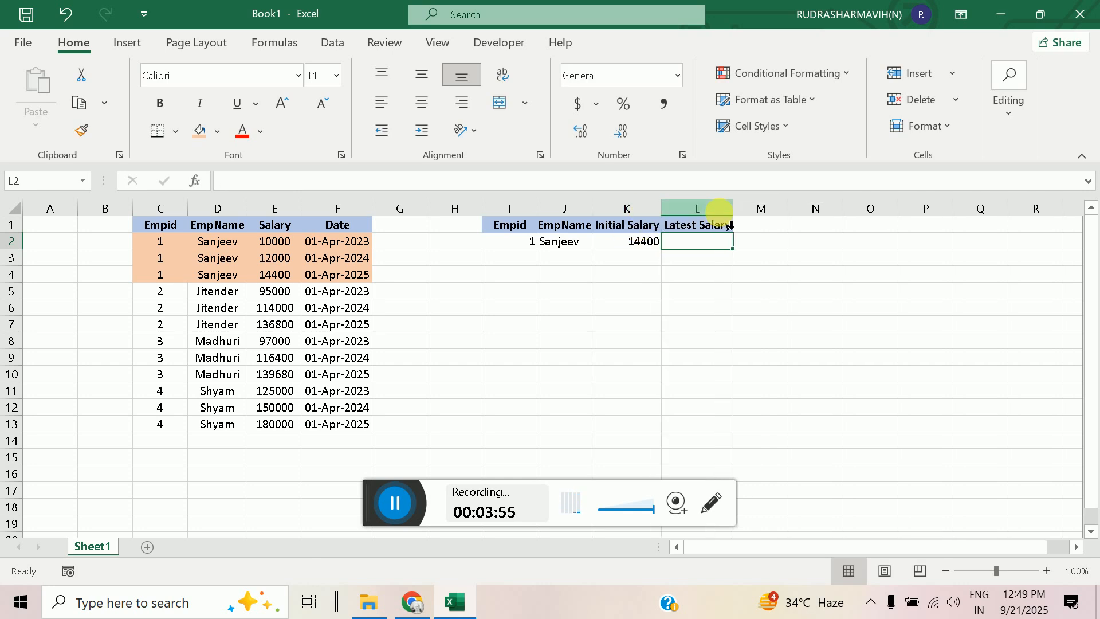
left_click(644, 243)
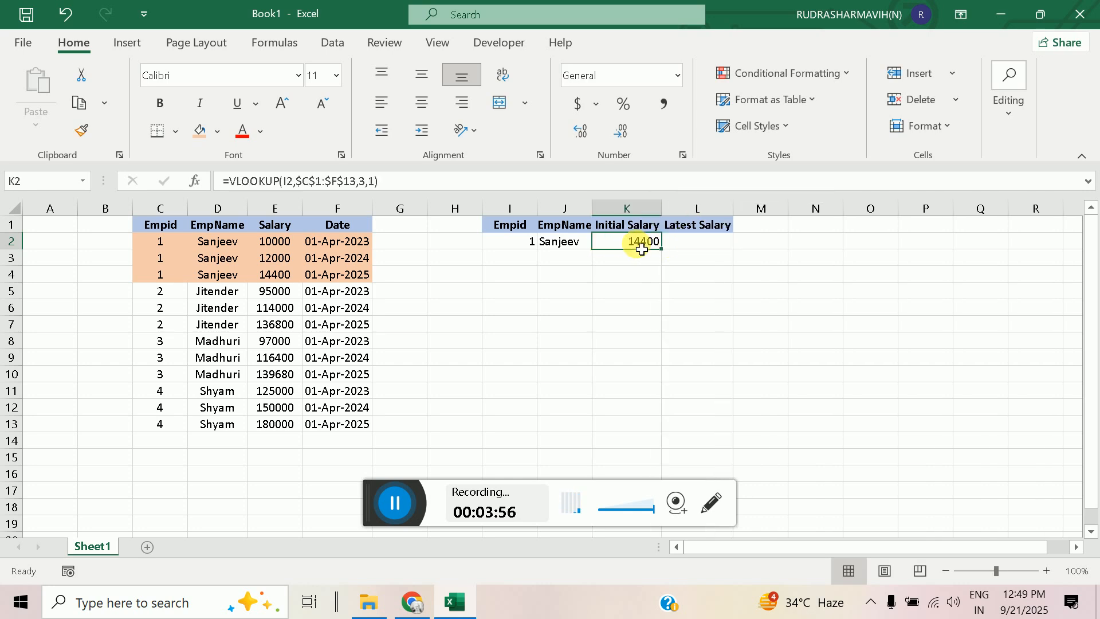
left_click(373, 182)
key("BackSpace")
type("0")
key("Return")
key("Up")
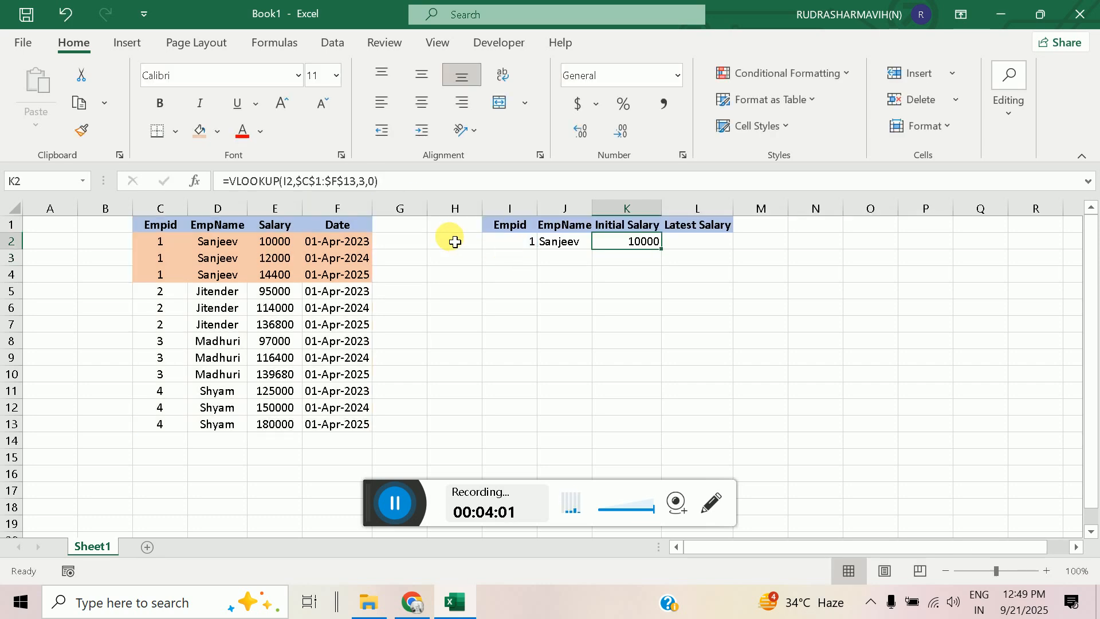
Copy the K2 formula text into L2 and set its match argument to 1, giving =VLOOKUP(I2,$C$1:$F$13,3,1)
left_click(389, 181)
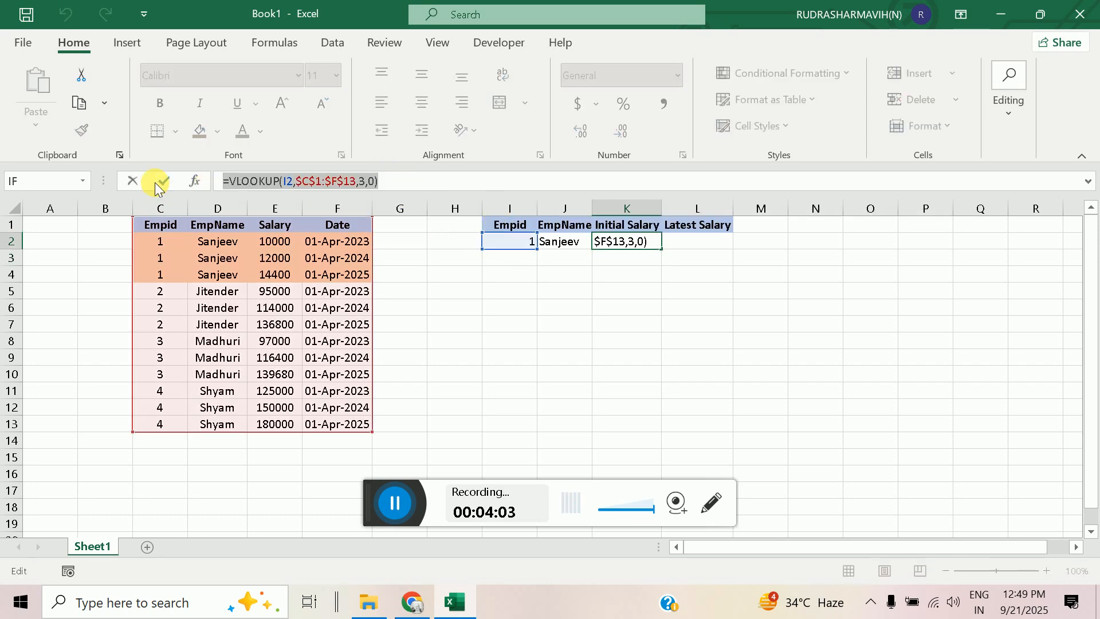
left_click(164, 187)
double_click(703, 240)
key("ctrl+v")
left_click(380, 181)
key("BackSpace")
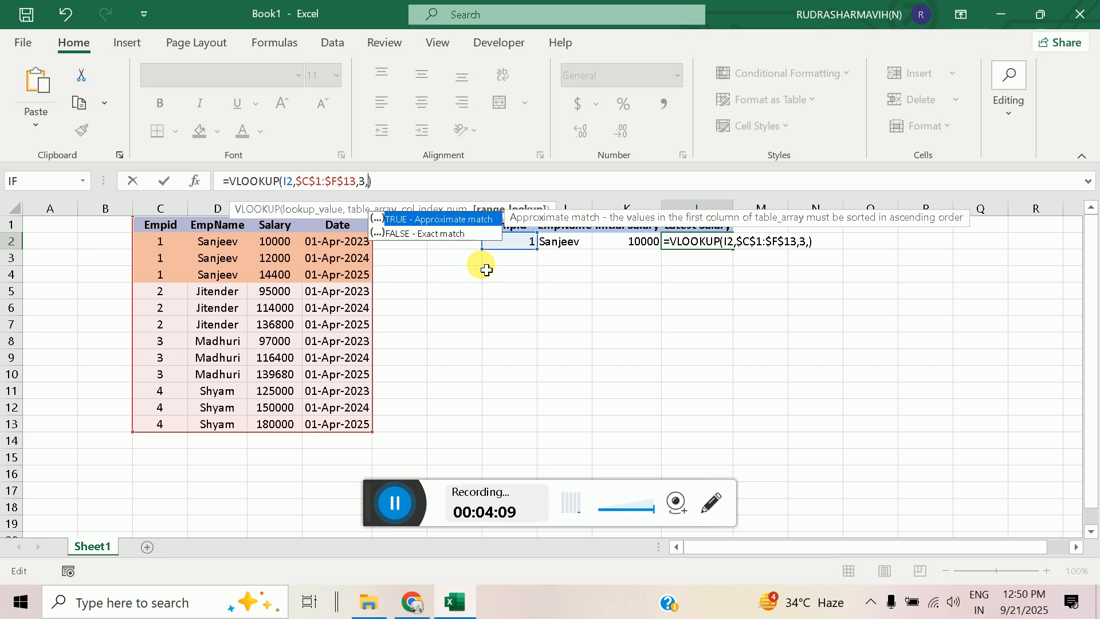
type("1")
key("Return")
Compare the exact-match Initial Salary formula in K2 with the first Empid 1 row of the table, C2:F2
left_click(636, 244)
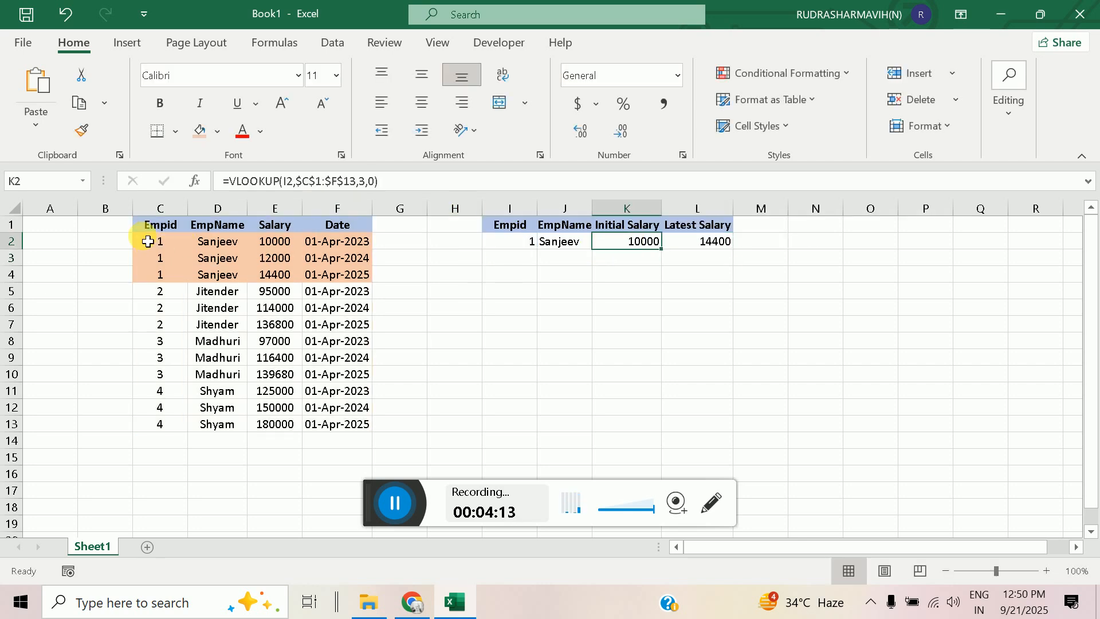
left_click(161, 229)
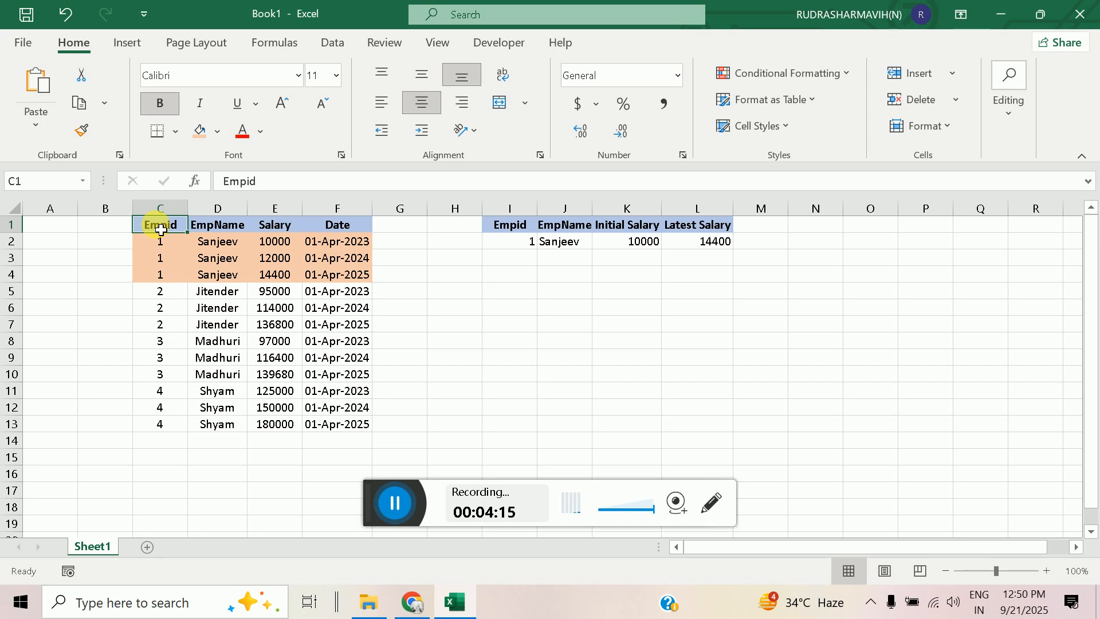
key("Down")
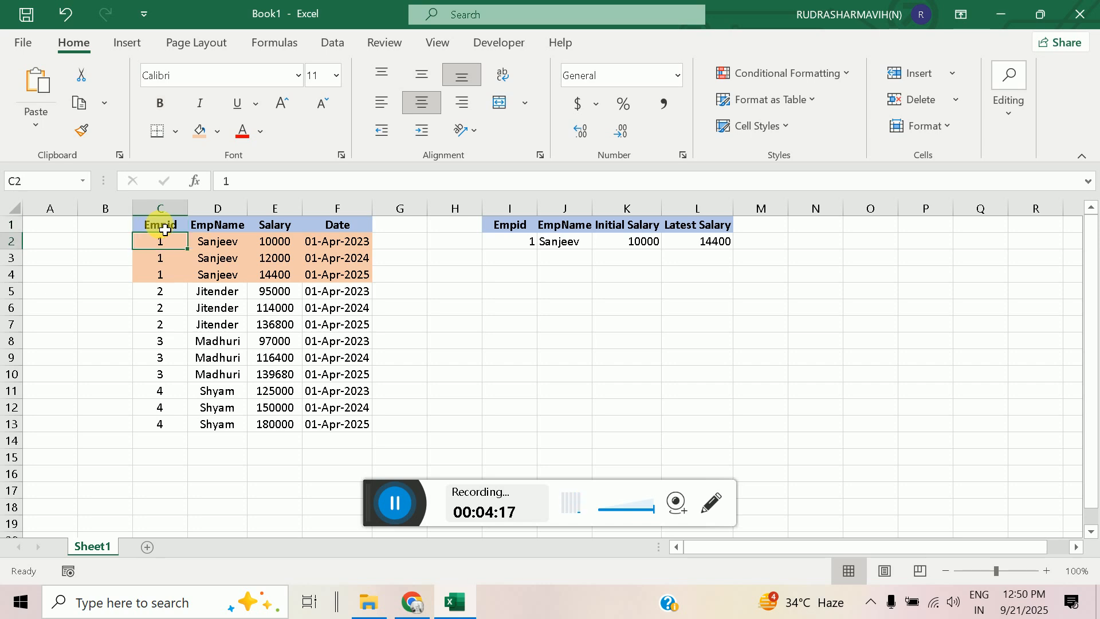
left_click(354, 241, "shift")
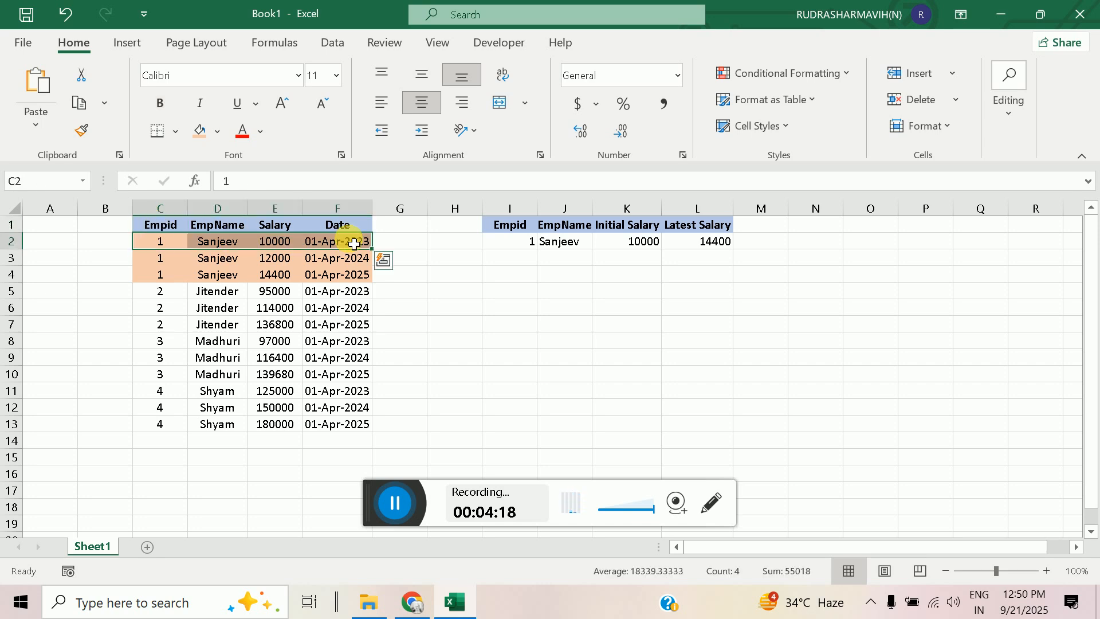
left_click(640, 244)
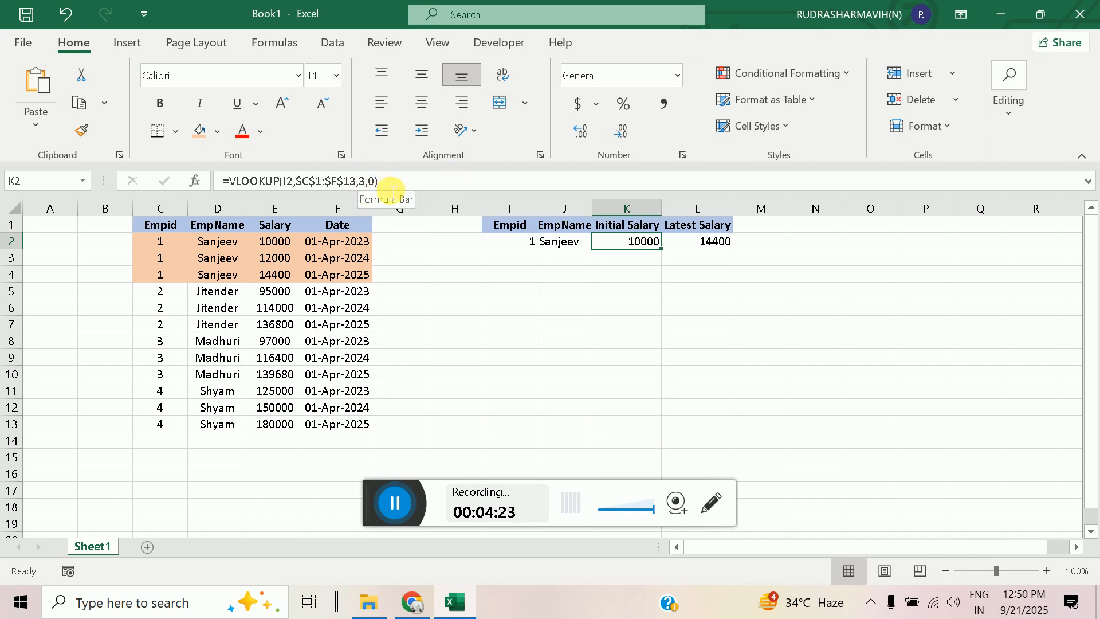
left_click(161, 230)
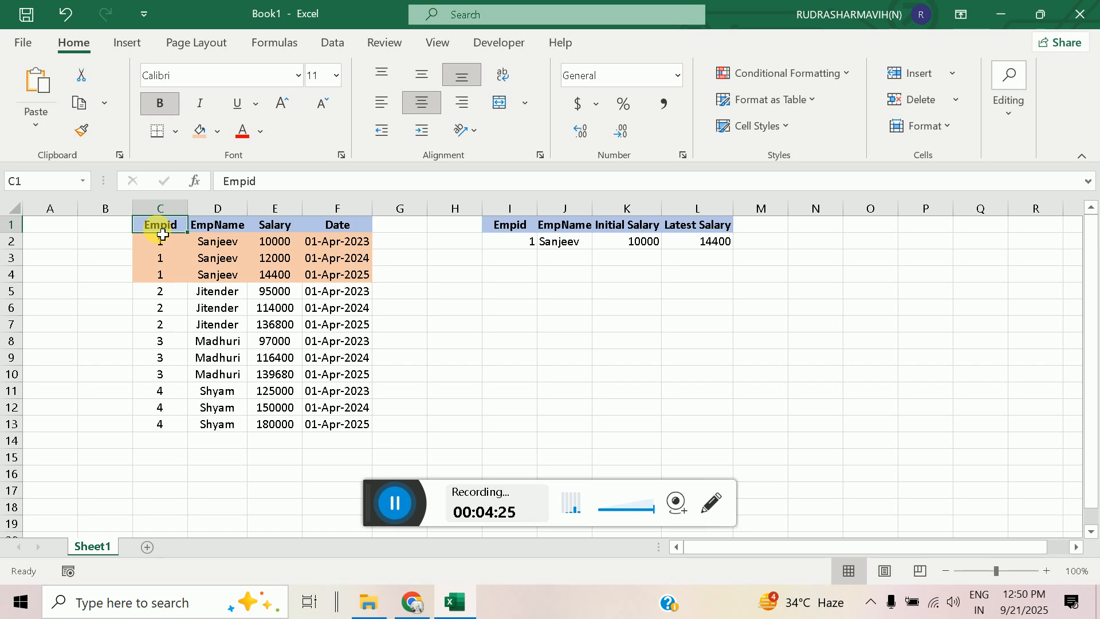
Trace the approximate-match Latest Salary formula in L2 down the Empid column to the last Empid 1 row, C4:F4
left_click(714, 240)
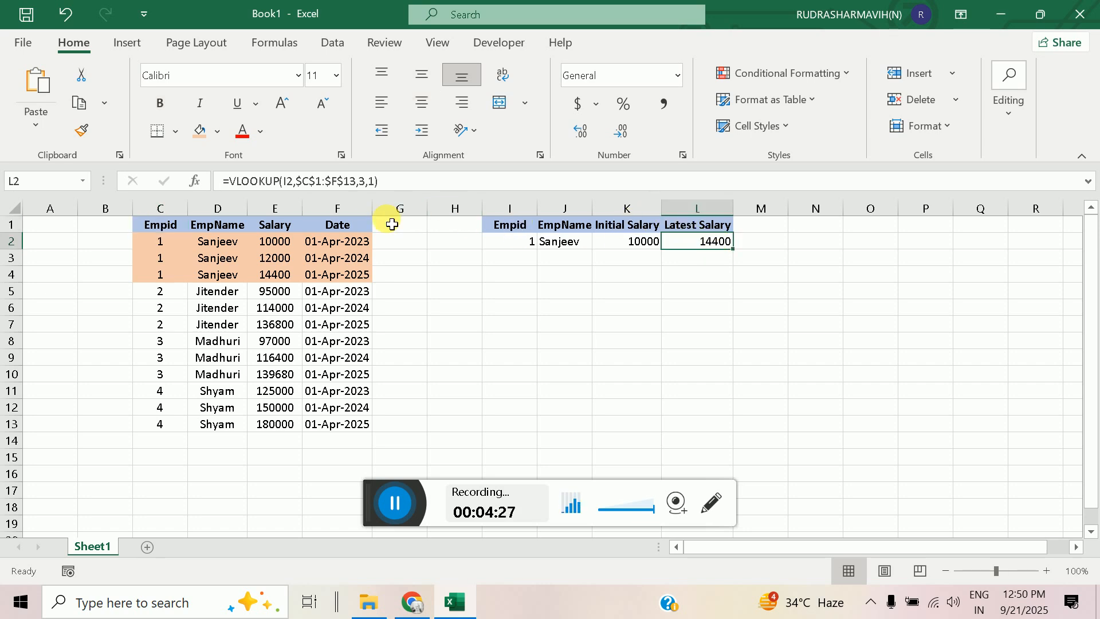
left_click(161, 230)
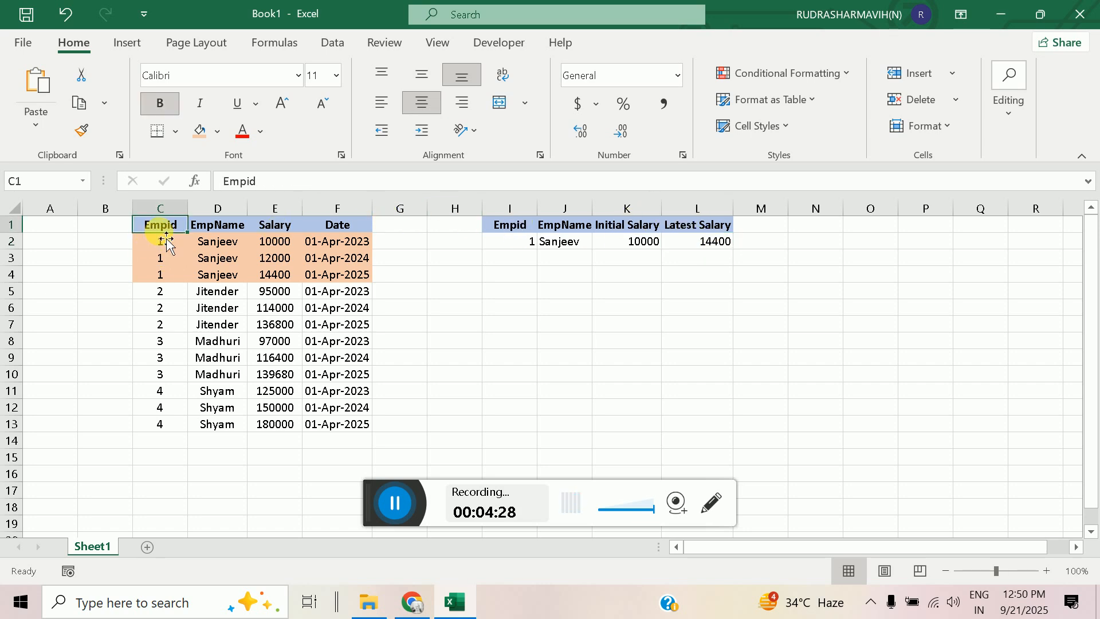
key("Down")
key("Down")
key("Down")
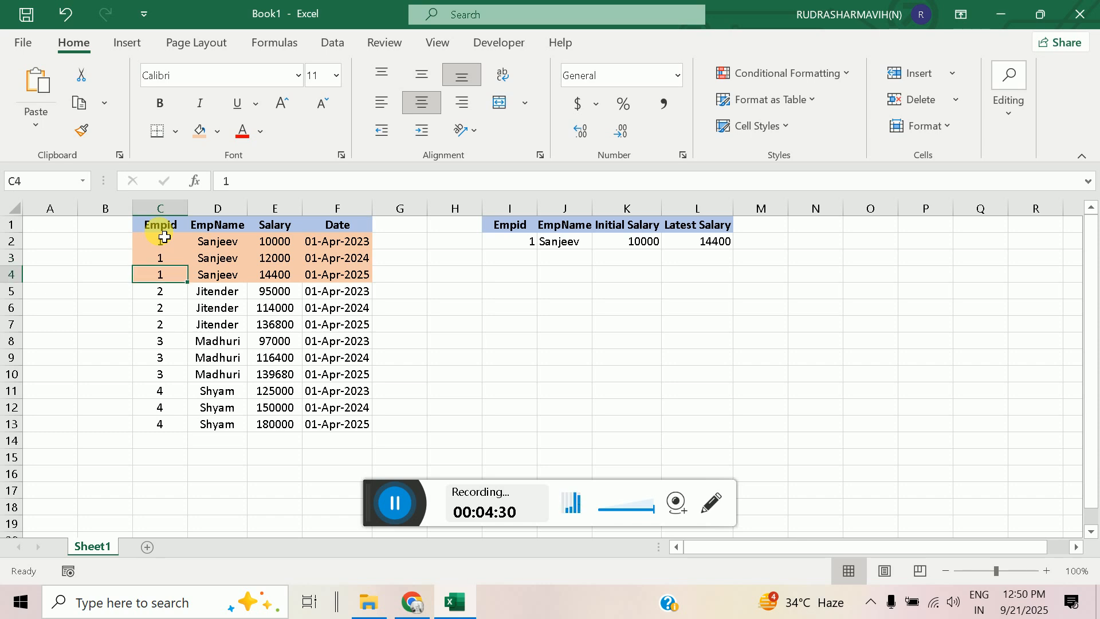
key("Down")
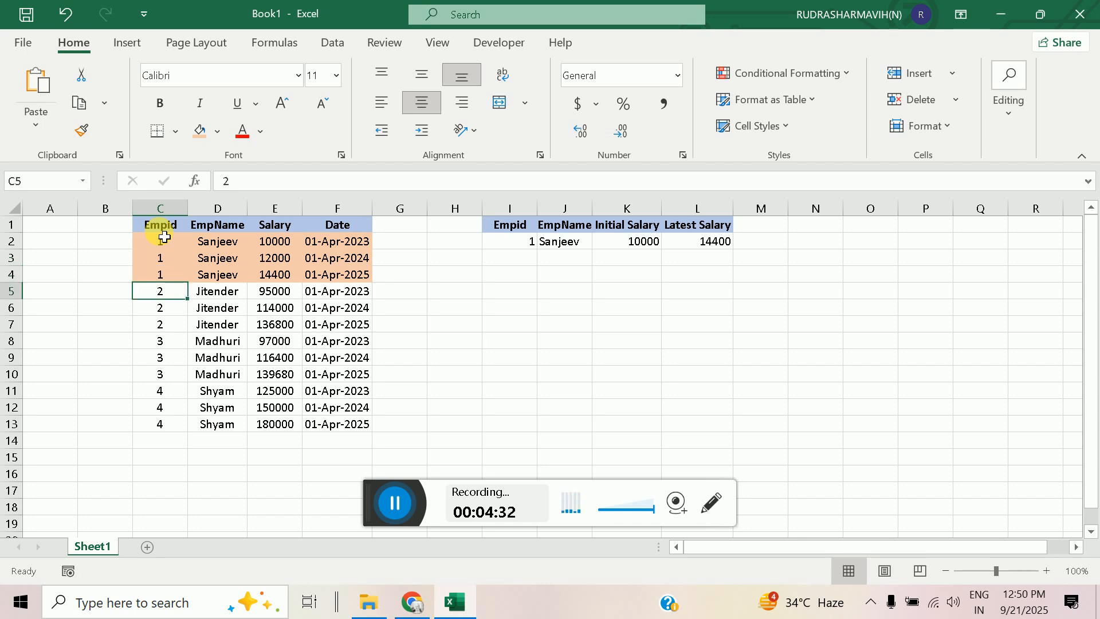
key("Up")
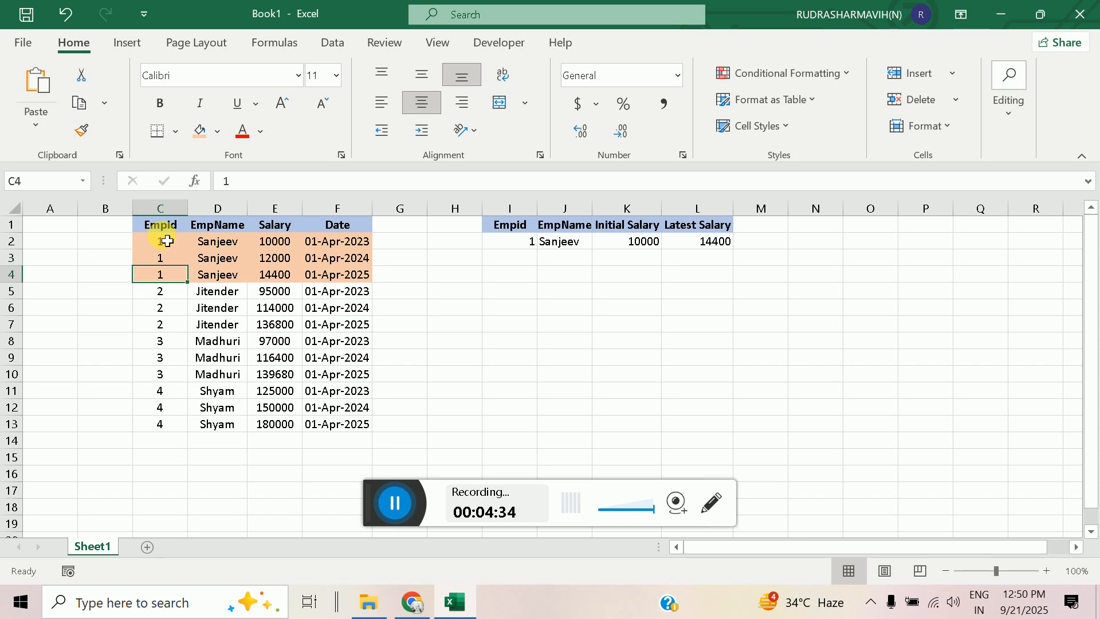
left_click(370, 279, "shift")
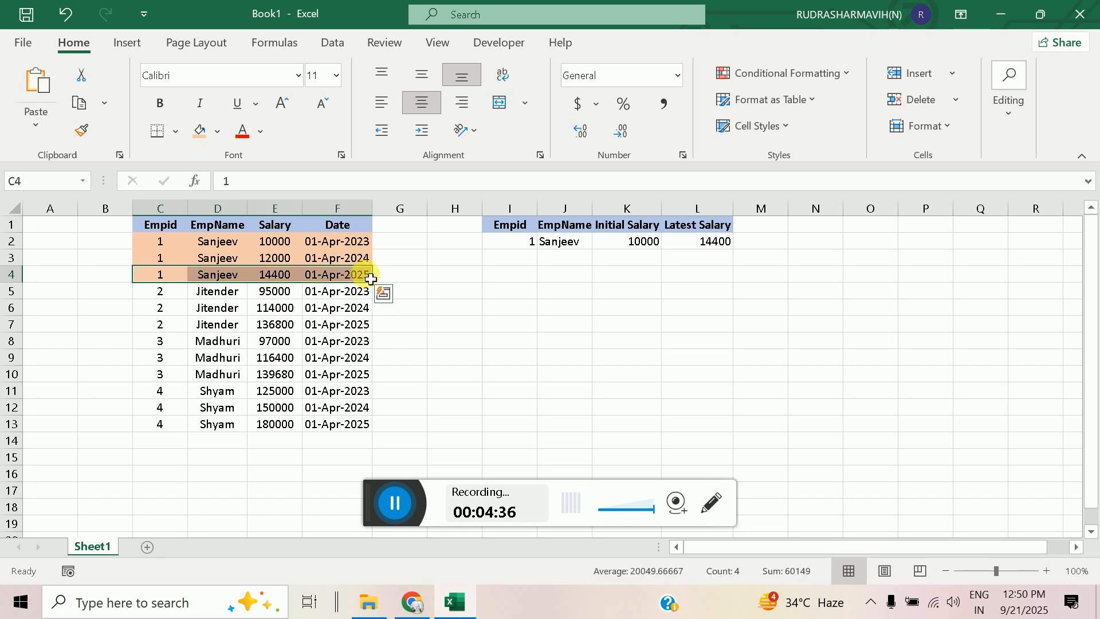
left_click(589, 241)
left_click(718, 246)
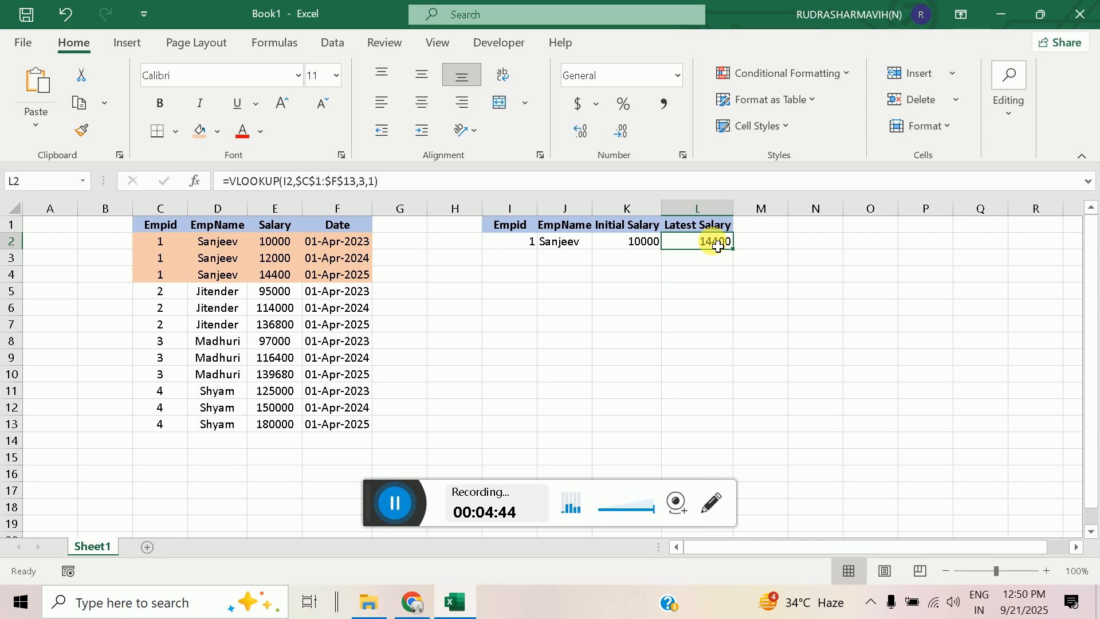
Examine the column index argument of the EmpName VLOOKUP formula in J2 and leave the formula without editing it
left_click(551, 245)
left_click(360, 182)
key("shift+Right")
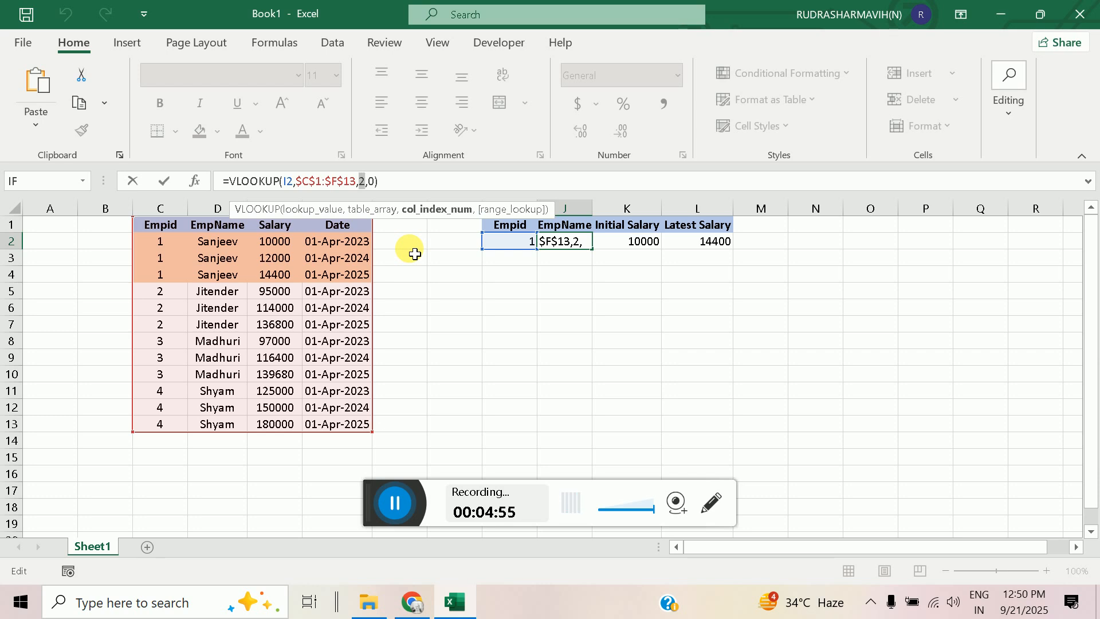
key("Escape")
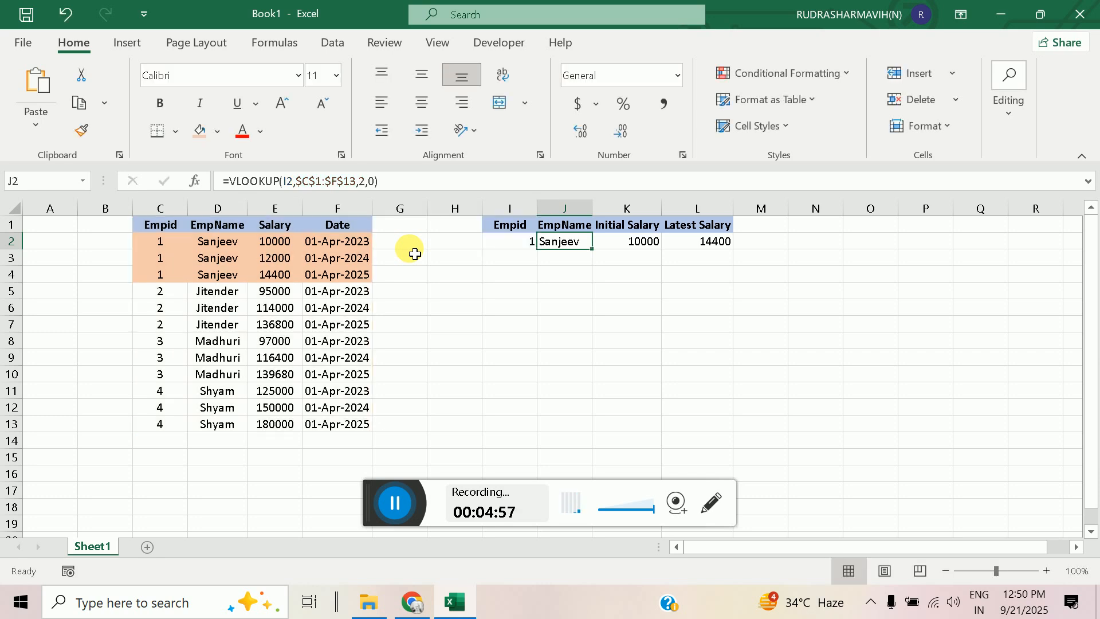